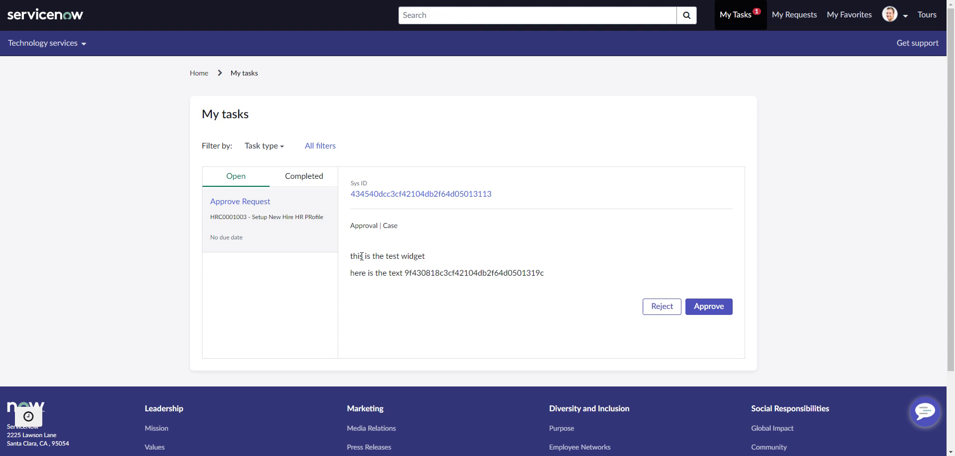
Examine the test widget's text and the ID it displays in the approval task's details on My tasks
{"action": "left_click_drag", "start_coordinate": [353, 257], "coordinate": [429, 256]}
{"action": "left_click", "coordinate": [362, 284]}
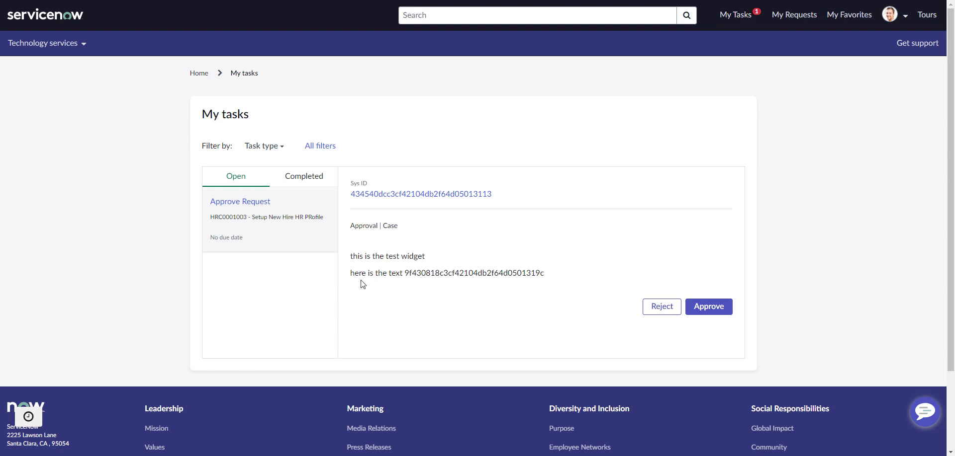
{"action": "left_click_drag", "start_coordinate": [351, 274], "coordinate": [536, 273]}
{"action": "left_click", "coordinate": [498, 282]}
{"action": "double_click", "coordinate": [499, 275]}
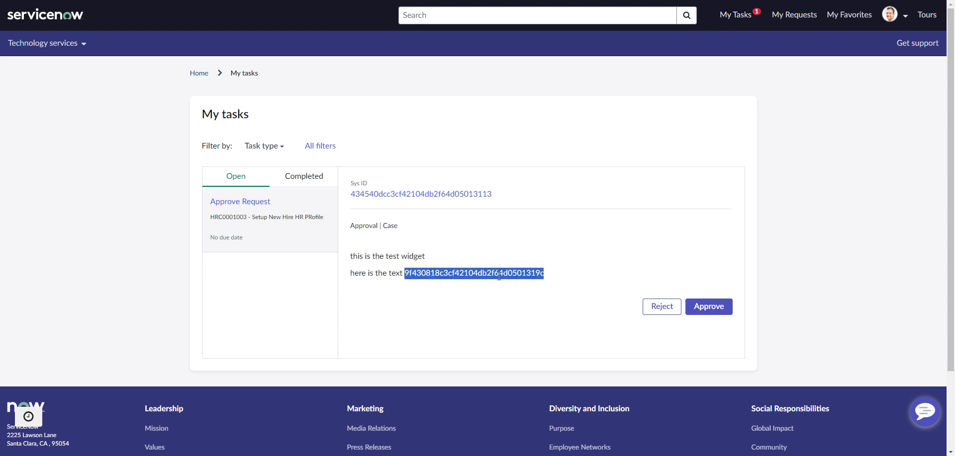
{"action": "left_click", "coordinate": [419, 260]}
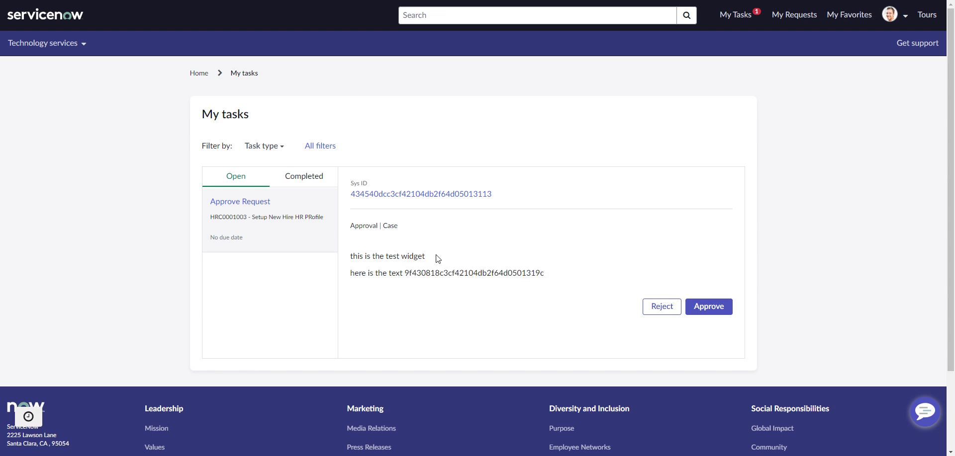
{"action": "double_click", "coordinate": [447, 272]}
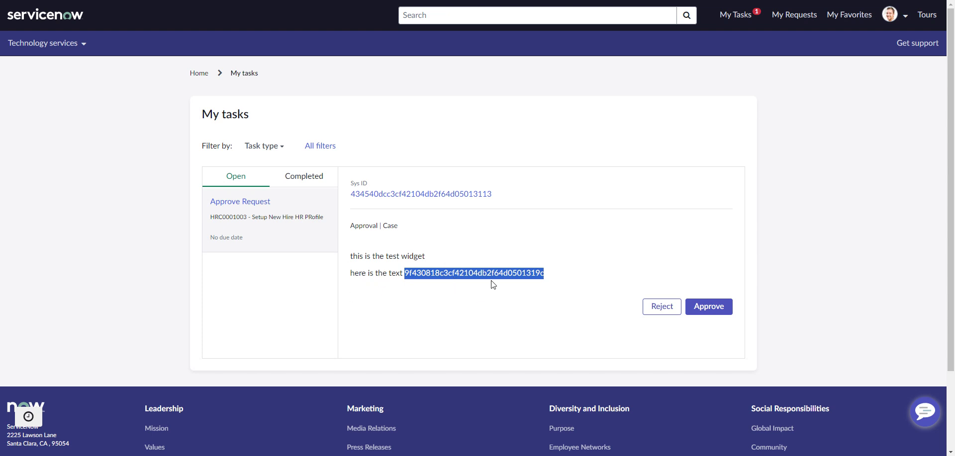
{"action": "left_click", "coordinate": [502, 307]}
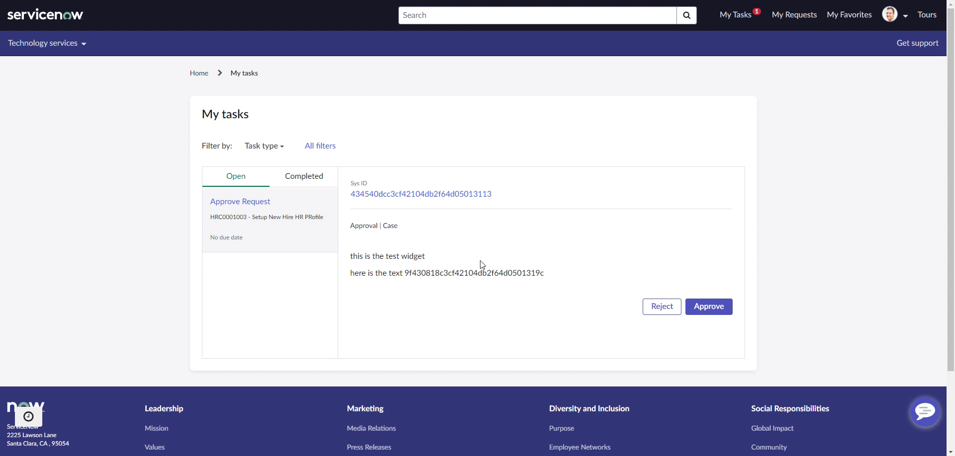
{"action": "double_click", "coordinate": [470, 273]}
{"action": "left_click", "coordinate": [494, 248]}
Open the Approve Request to-do of the Setup New Hire HR PRofile request from My Requests and review its approval details
{"action": "left_click", "coordinate": [794, 15]}
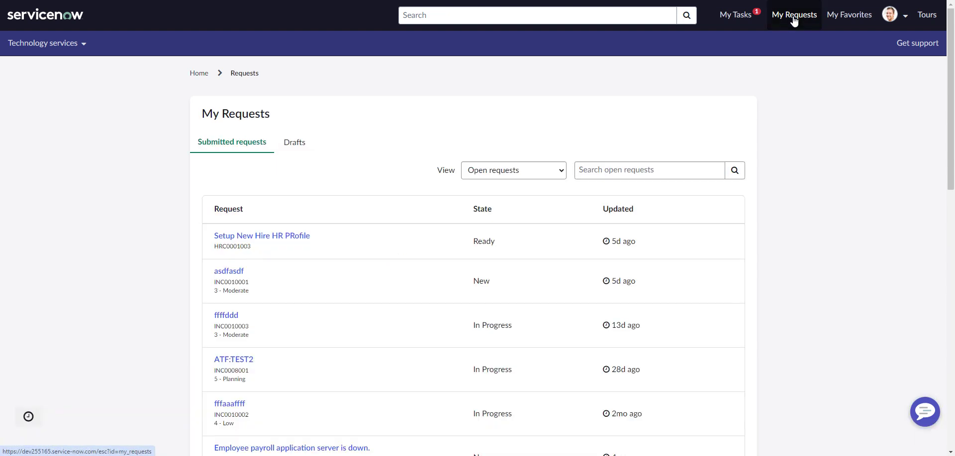
{"action": "left_click", "coordinate": [281, 239]}
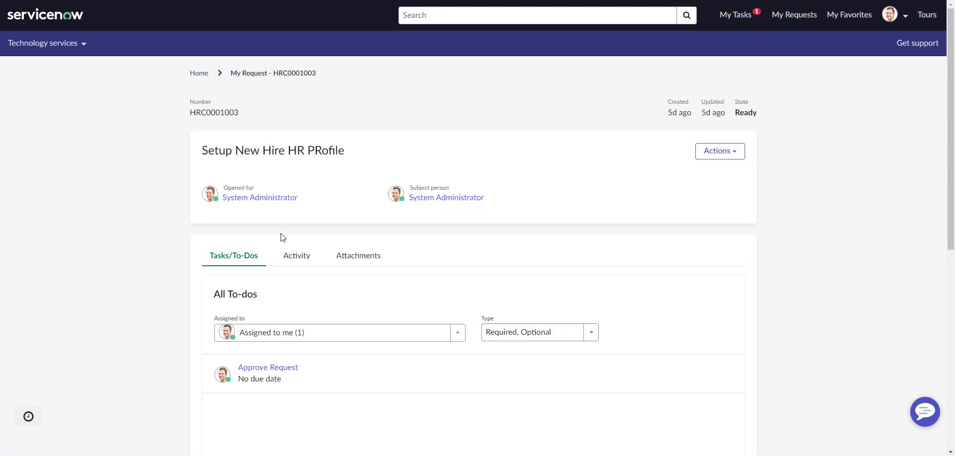
{"action": "scroll", "coordinate": [269, 254], "scroll_direction": "down", "scroll_amount": 1}
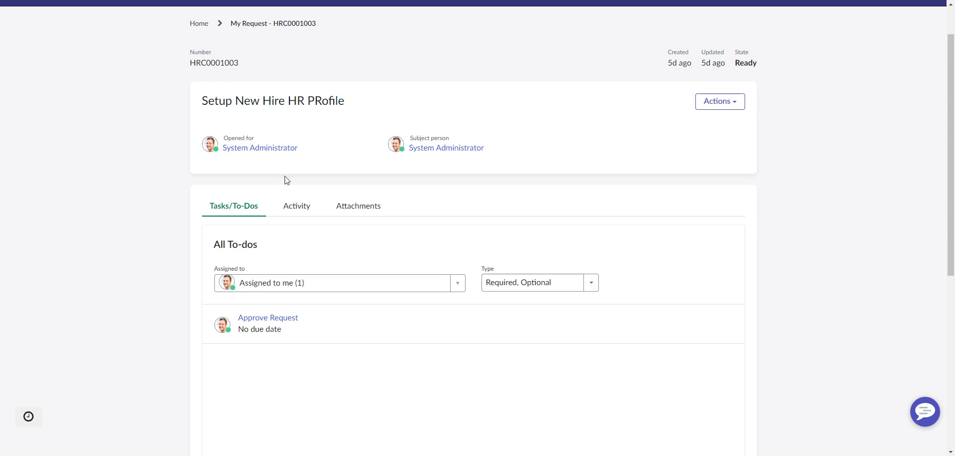
{"action": "left_click", "coordinate": [276, 323]}
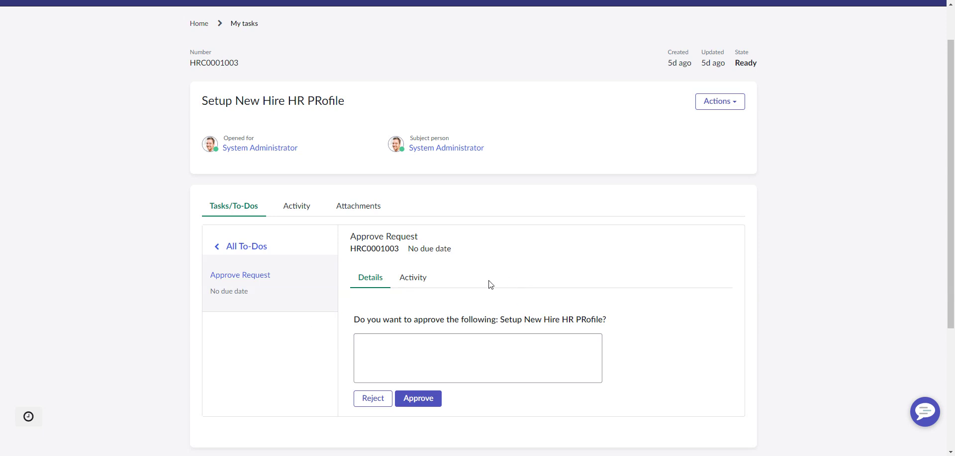
{"action": "scroll", "coordinate": [492, 282], "scroll_direction": "down", "scroll_amount": 2}
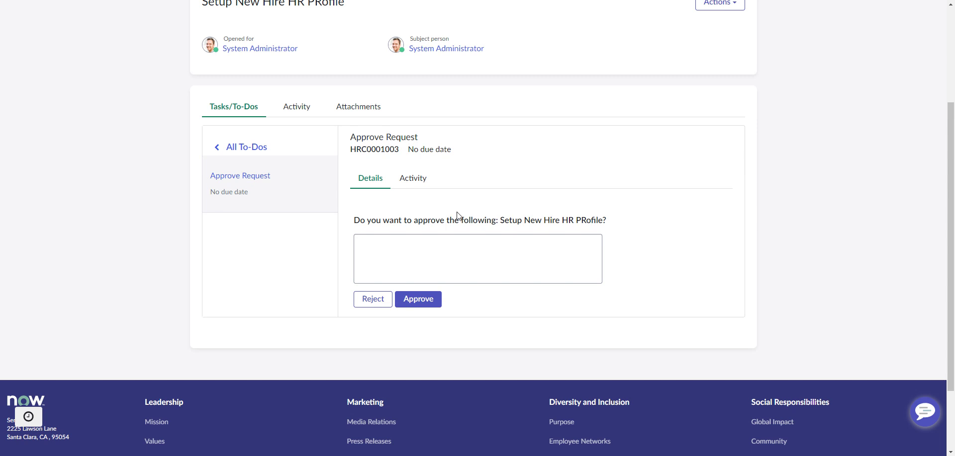
{"action": "scroll", "coordinate": [472, 206], "scroll_direction": "up", "scroll_amount": 2}
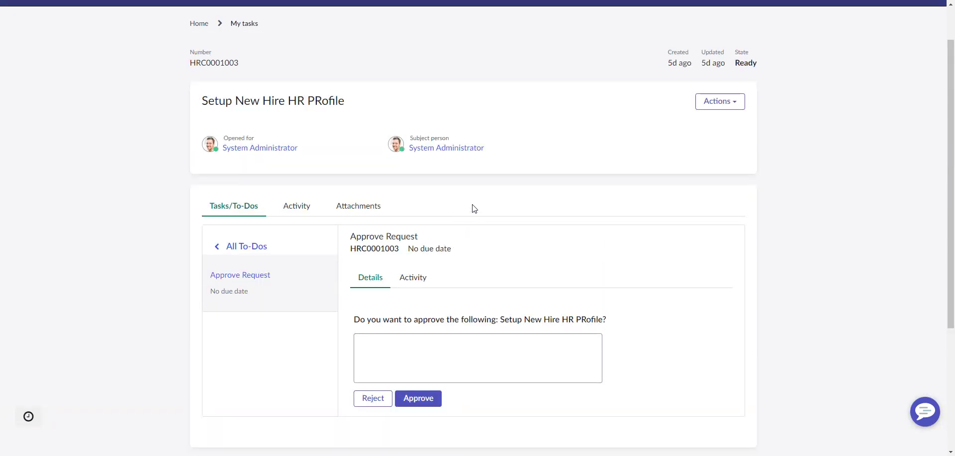
{"action": "scroll", "coordinate": [473, 210], "scroll_direction": "down", "scroll_amount": 1}
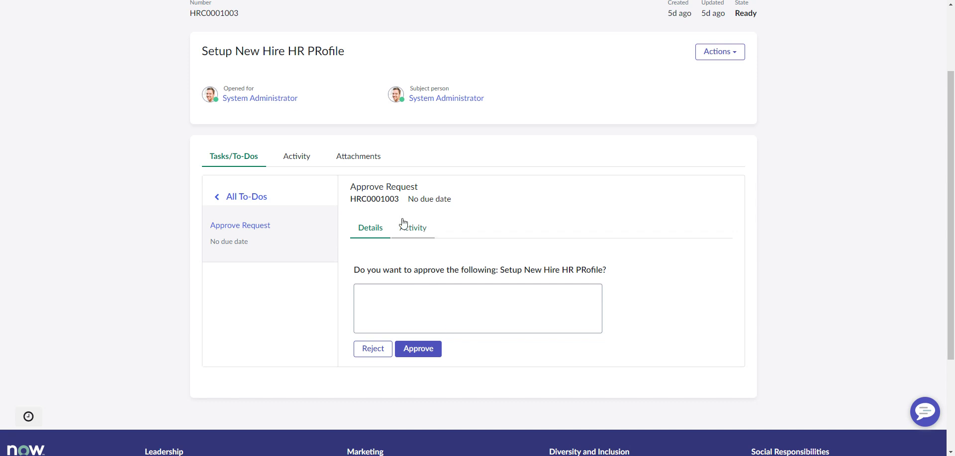
{"action": "scroll", "coordinate": [413, 236], "scroll_direction": "up", "scroll_amount": 2}
{"action": "scroll", "coordinate": [497, 284], "scroll_direction": "down", "scroll_amount": 2}
{"action": "scroll", "coordinate": [467, 263], "scroll_direction": "up", "scroll_amount": 2}
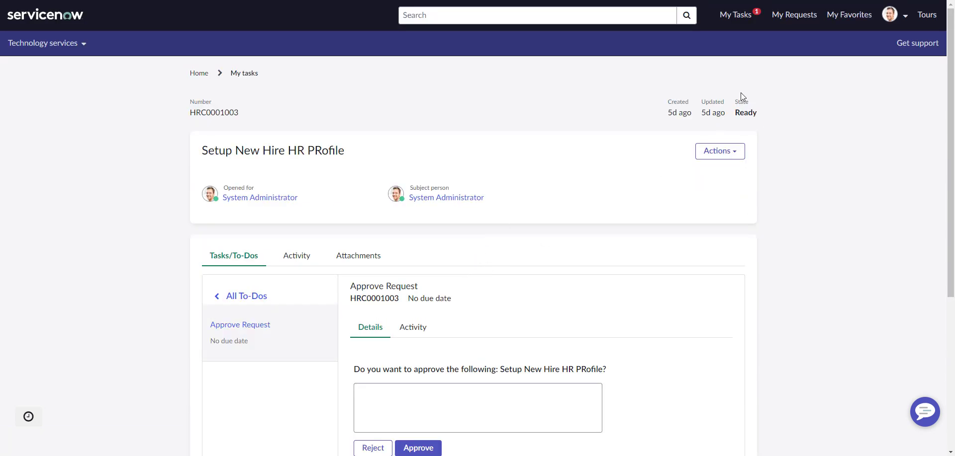
Return to My Tasks and show the widget customizations for the approval task page
{"action": "left_click", "coordinate": [743, 20]}
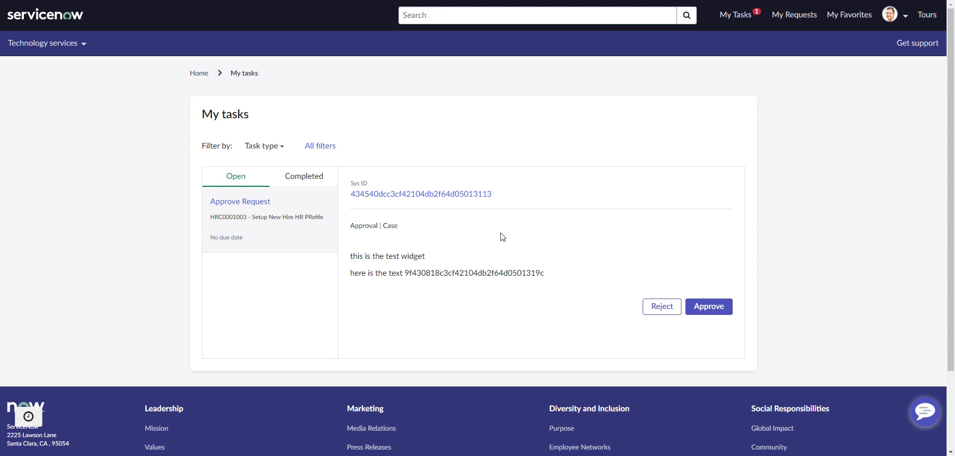
{"action": "right_click", "coordinate": [518, 248]}
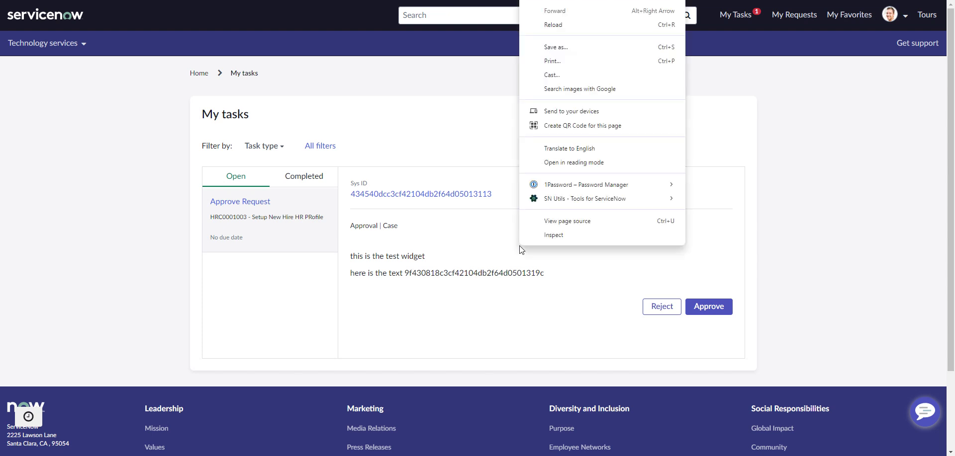
{"action": "left_click", "coordinate": [479, 245]}
{"action": "right_click", "coordinate": [480, 244], "text": "ctrl"}
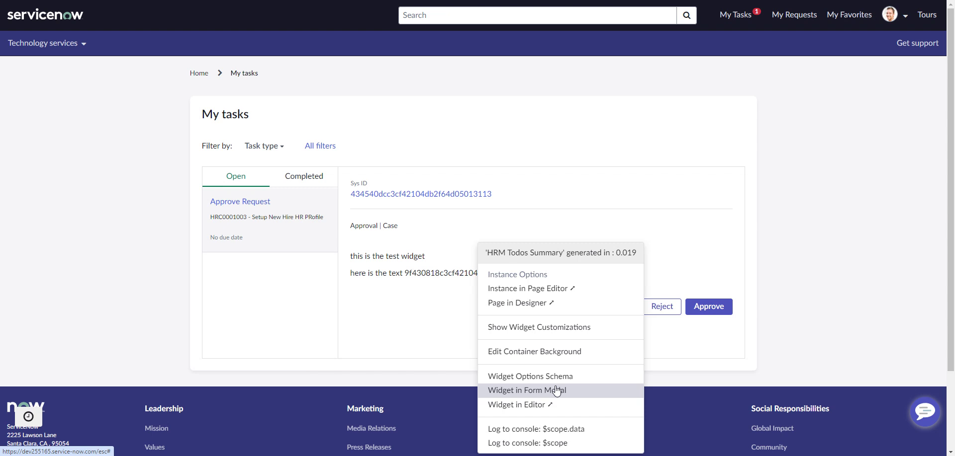
{"action": "left_click", "coordinate": [558, 327]}
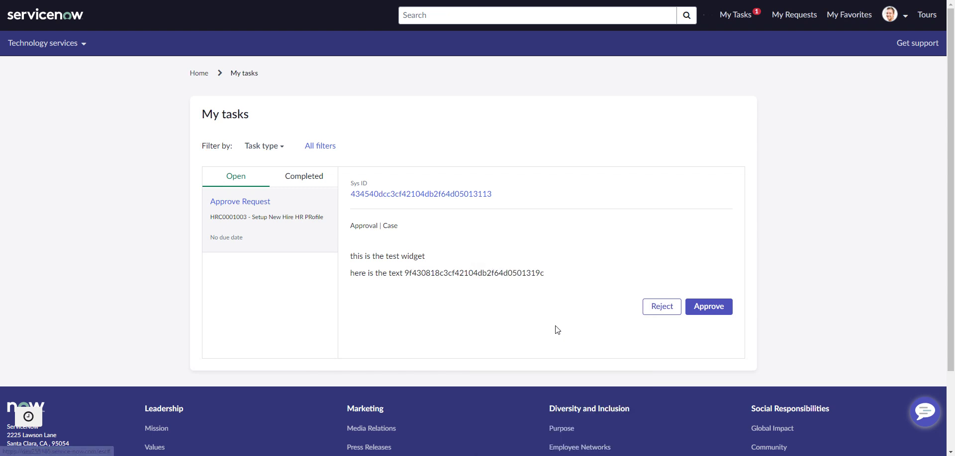
{"action": "scroll", "coordinate": [548, 281], "scroll_direction": "down", "scroll_amount": 1}
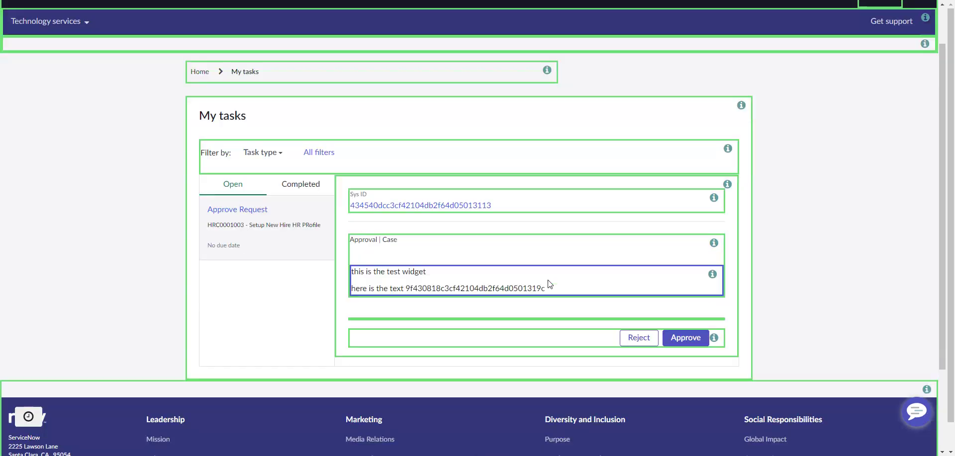
Inspect the widget diagnostics of the test text, the Approval | Case block and the widget enclosing the task details
{"action": "left_click", "coordinate": [712, 276]}
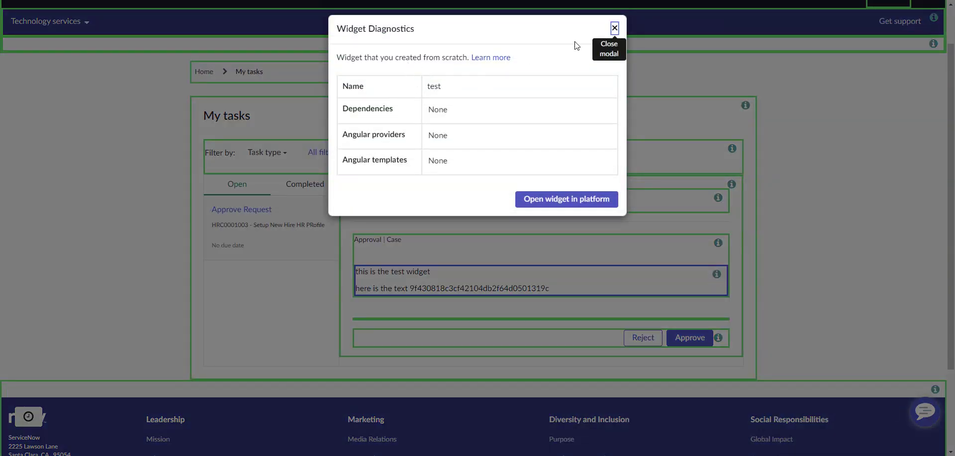
{"action": "left_click", "coordinate": [614, 28]}
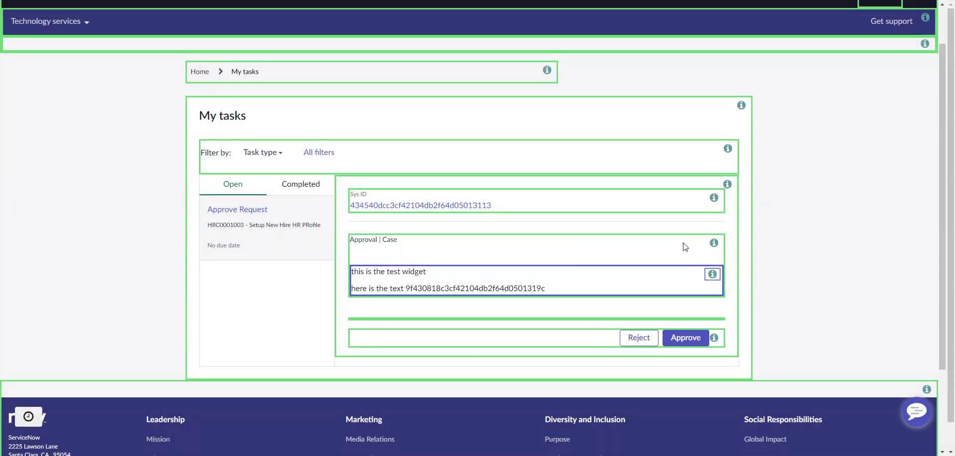
{"action": "left_click", "coordinate": [713, 243]}
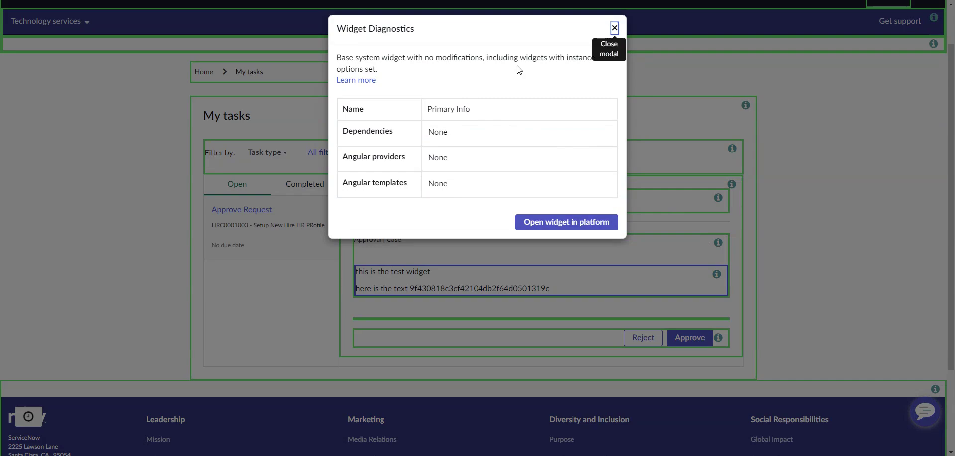
{"action": "left_click", "coordinate": [614, 28]}
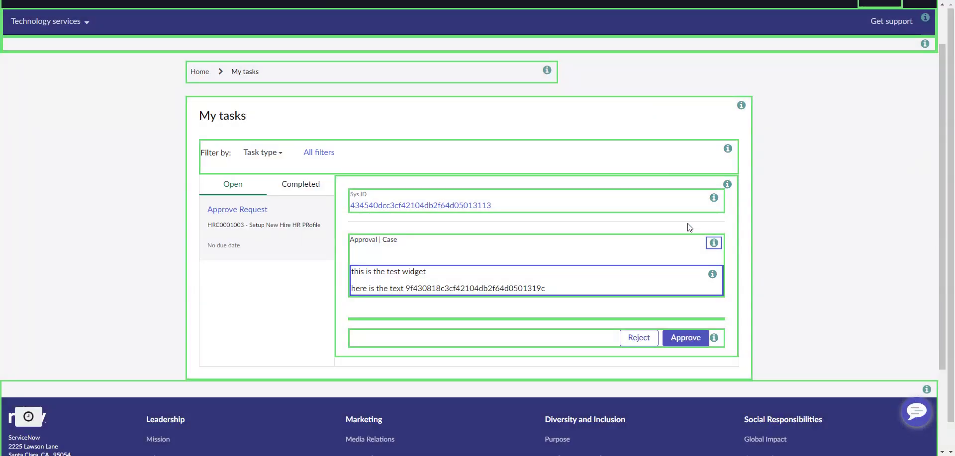
{"action": "left_click", "coordinate": [728, 184]}
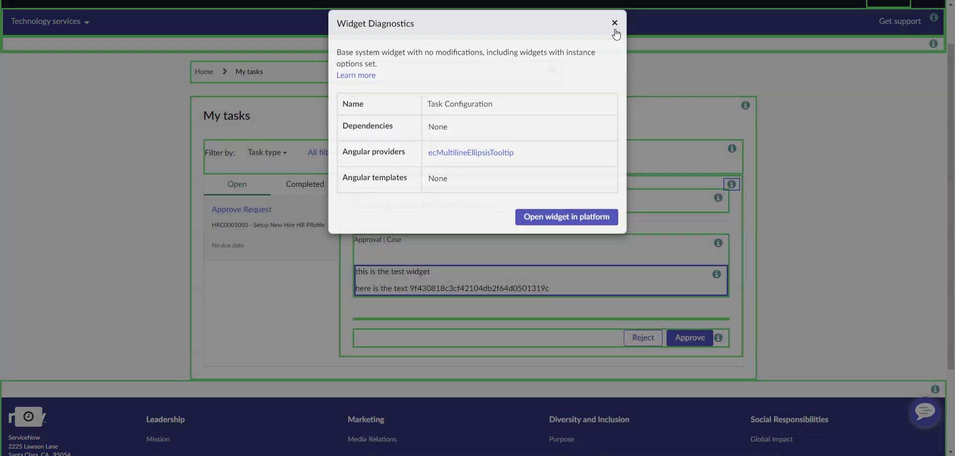
{"action": "left_click", "coordinate": [615, 28]}
Reopen the Approve Request to-do from the Setup New Hire HR PRofile request in My Requests
{"action": "right_click", "coordinate": [709, 1]}
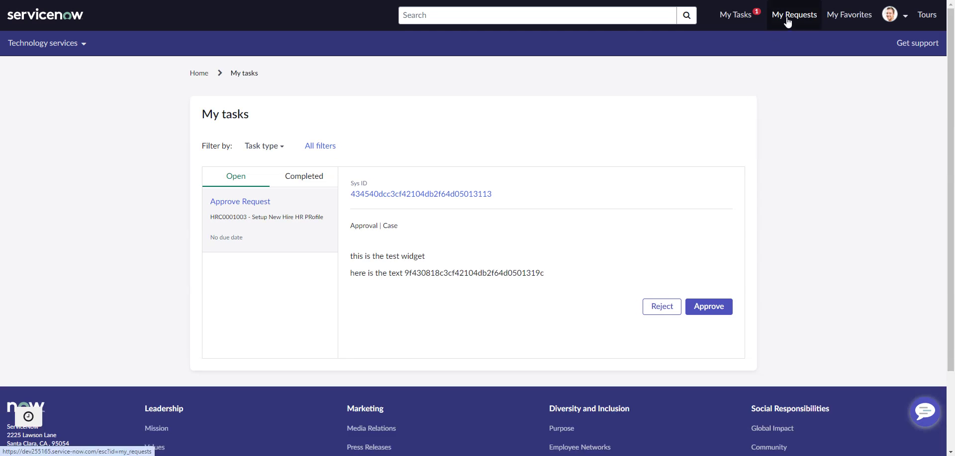
{"action": "left_click", "coordinate": [787, 22]}
{"action": "left_click", "coordinate": [252, 238]}
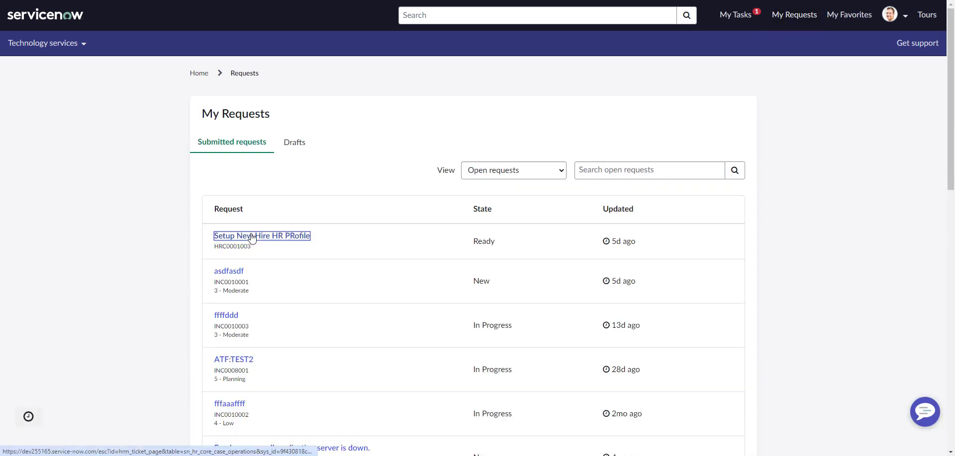
{"action": "scroll", "coordinate": [305, 219], "scroll_direction": "down", "scroll_amount": 1}
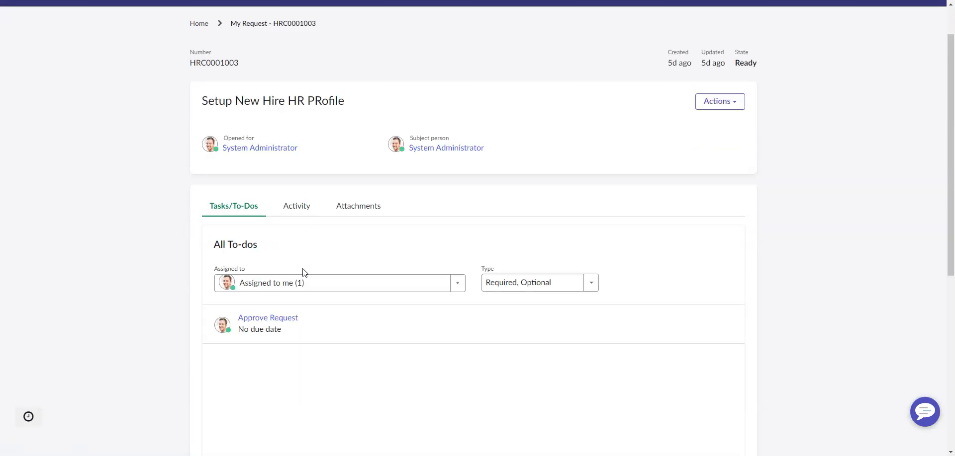
{"action": "left_click", "coordinate": [288, 320]}
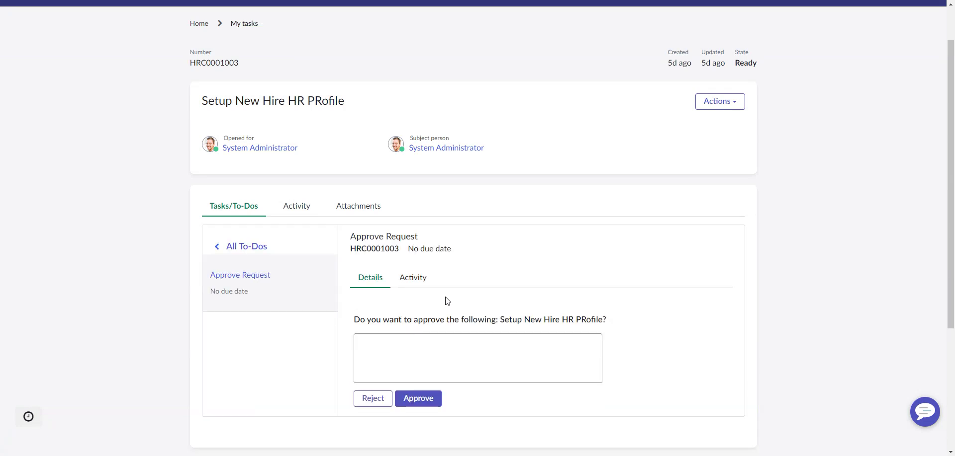
Show the widget customizations on the request page around the Approve Request to-do
{"action": "right_click", "coordinate": [450, 300], "text": "ctrl"}
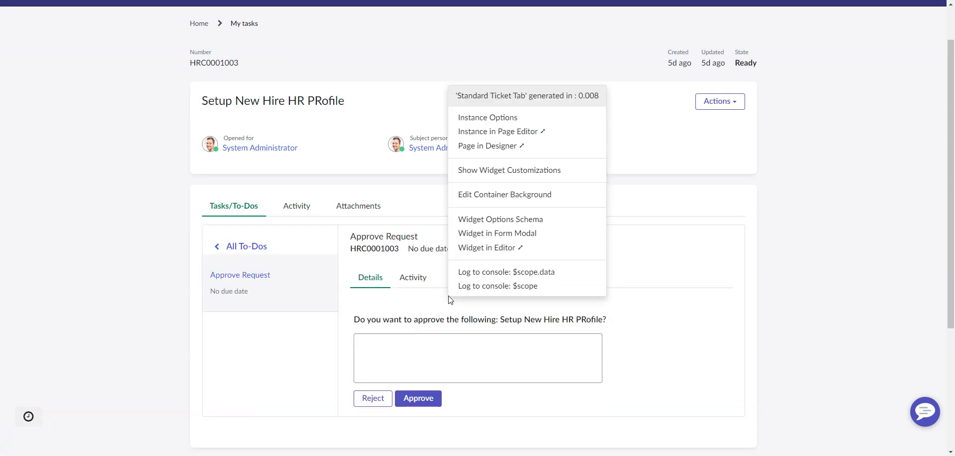
{"action": "left_click", "coordinate": [513, 173]}
{"action": "scroll", "coordinate": [587, 219], "scroll_direction": "down", "scroll_amount": 3}
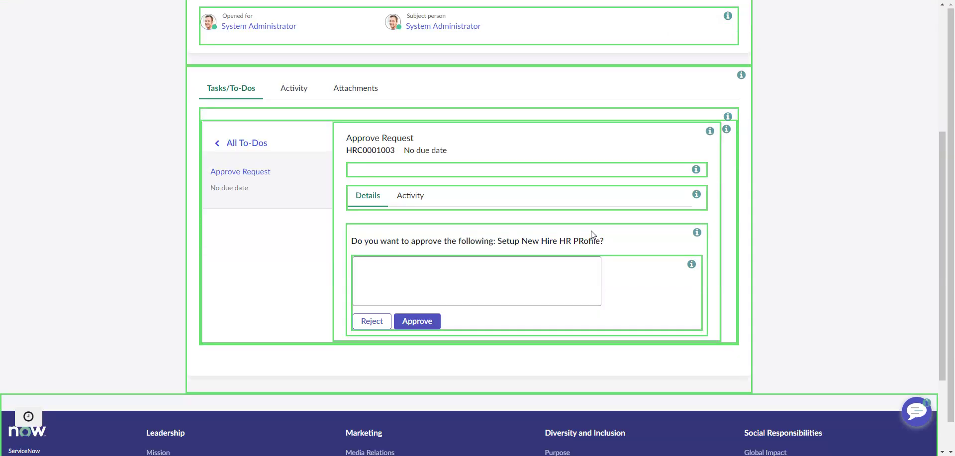
Inspect the widget diagnostics of the Details/Activity section and the empty widget above it in the Approve Request to-do
{"action": "left_click", "coordinate": [696, 195]}
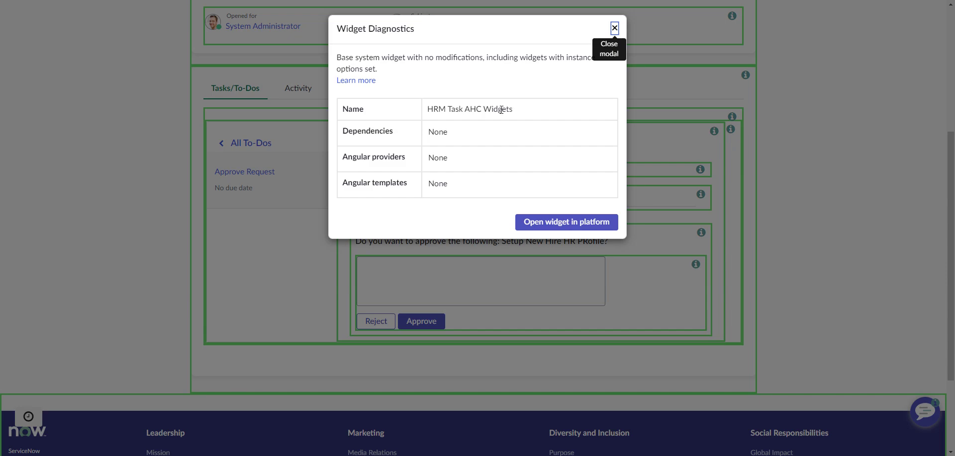
{"action": "left_click", "coordinate": [614, 28]}
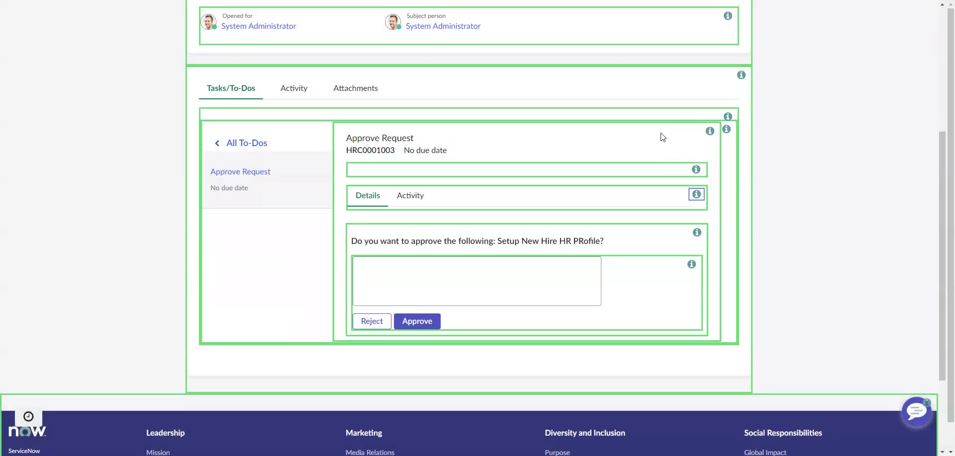
{"action": "left_click", "coordinate": [695, 170]}
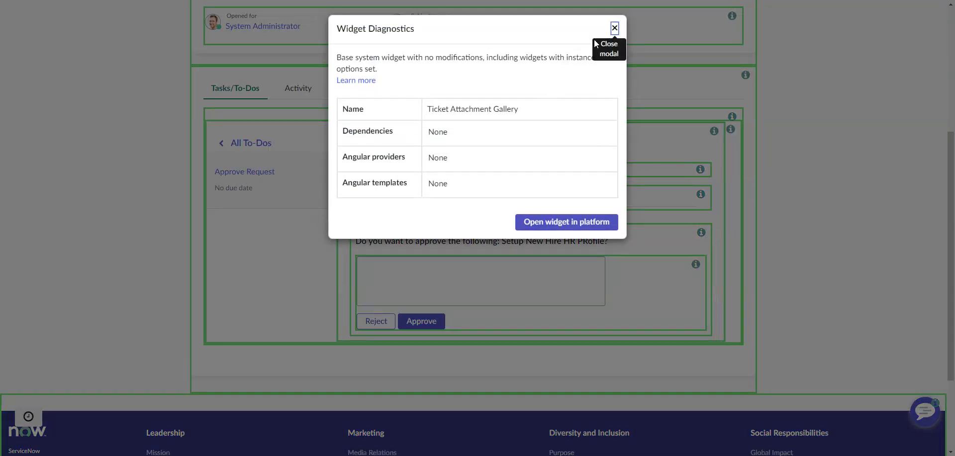
{"action": "left_click", "coordinate": [615, 29]}
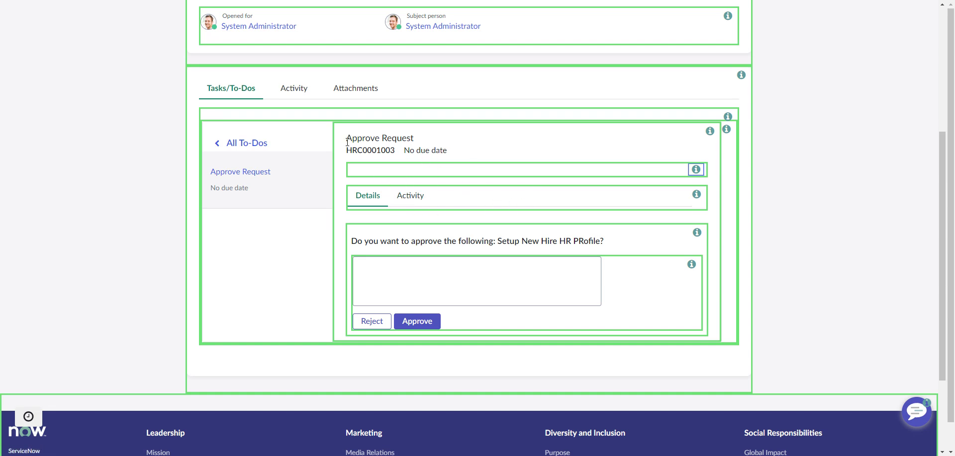
{"action": "scroll", "coordinate": [468, 175], "scroll_direction": "up", "scroll_amount": 1}
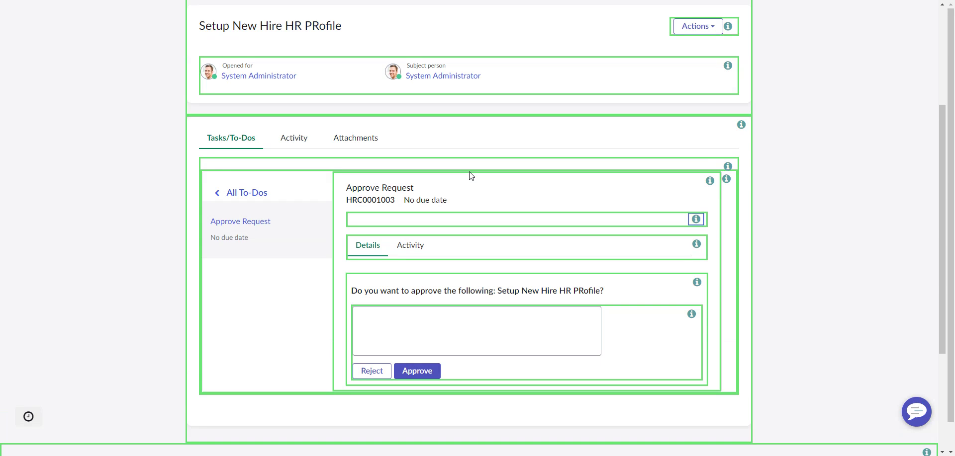
{"action": "scroll", "coordinate": [470, 175], "scroll_direction": "up", "scroll_amount": 4}
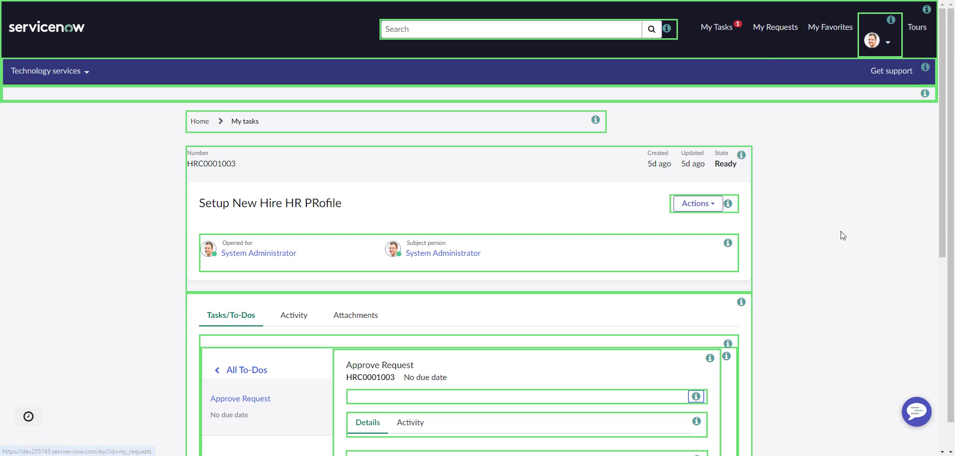
Switch to the ServiceNow platform view, search the navigator for "to-do" and open the Employee Center To-dos Configuration list
{"action": "scroll", "coordinate": [829, 228], "scroll_direction": "down", "scroll_amount": 3}
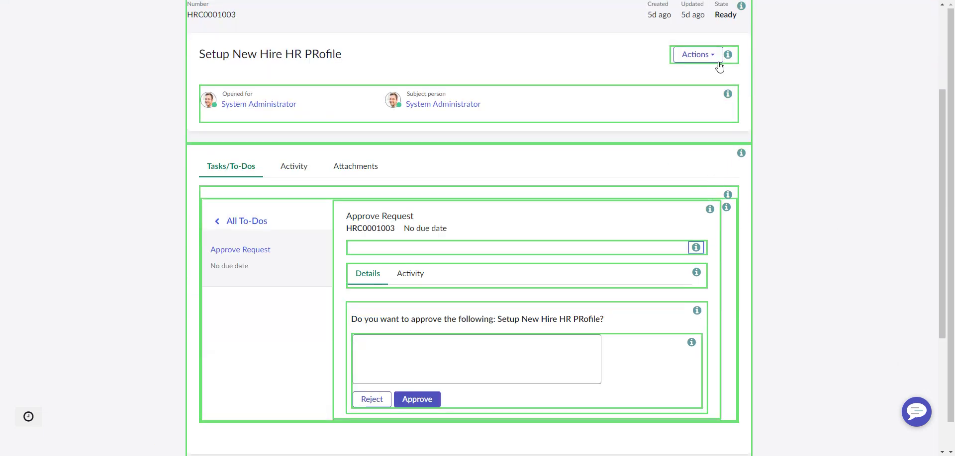
{"action": "scroll", "coordinate": [780, 102], "scroll_direction": "up", "scroll_amount": 3}
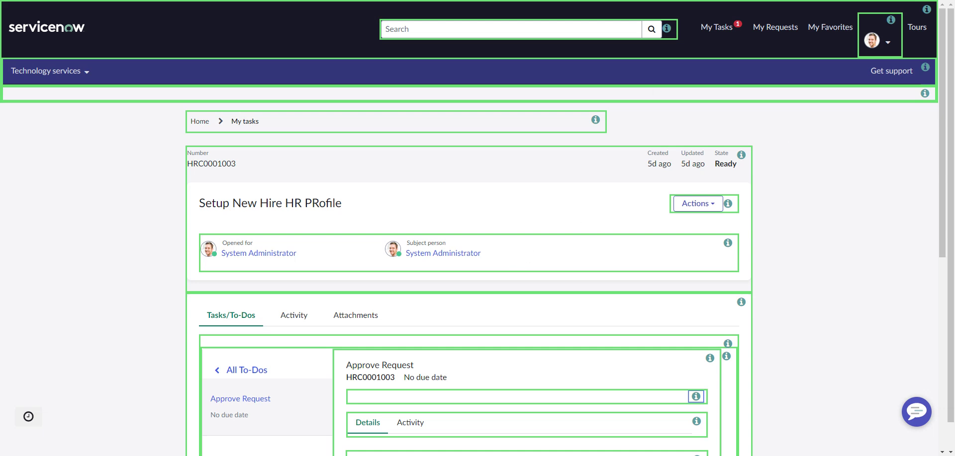
{"action": "key", "text": "ctrl+Tab"}
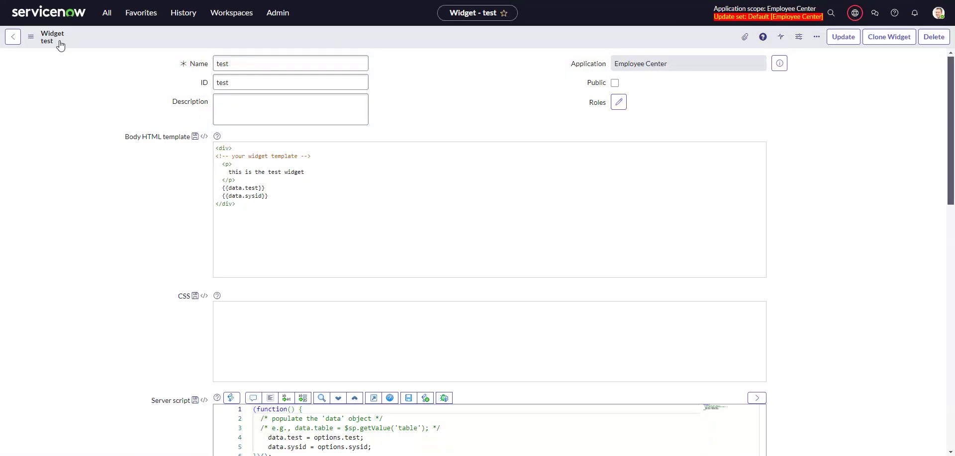
{"action": "left_click", "coordinate": [106, 13]}
{"action": "key", "text": "BackSpace"}
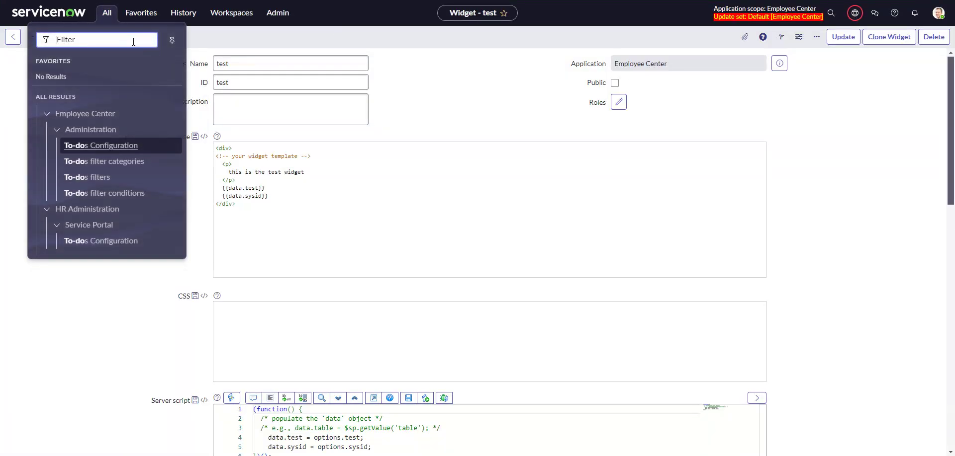
{"action": "type", "text": "to"}
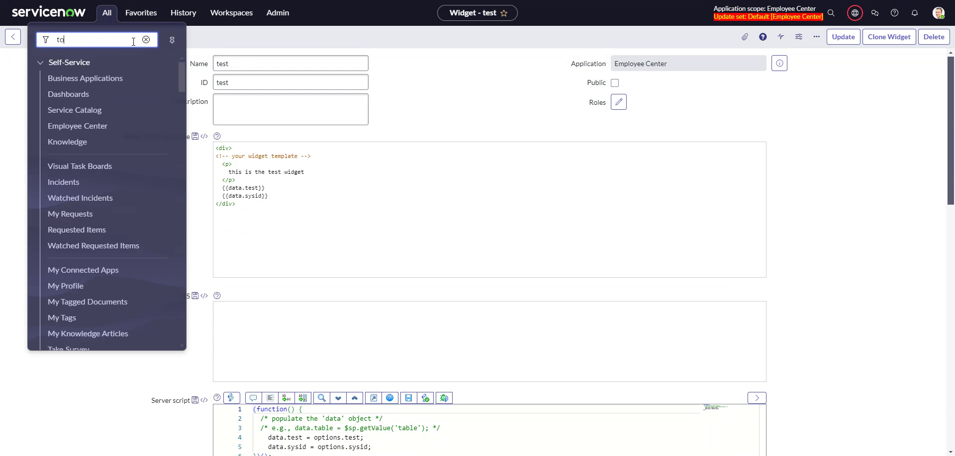
{"action": "type", "text": "-do"}
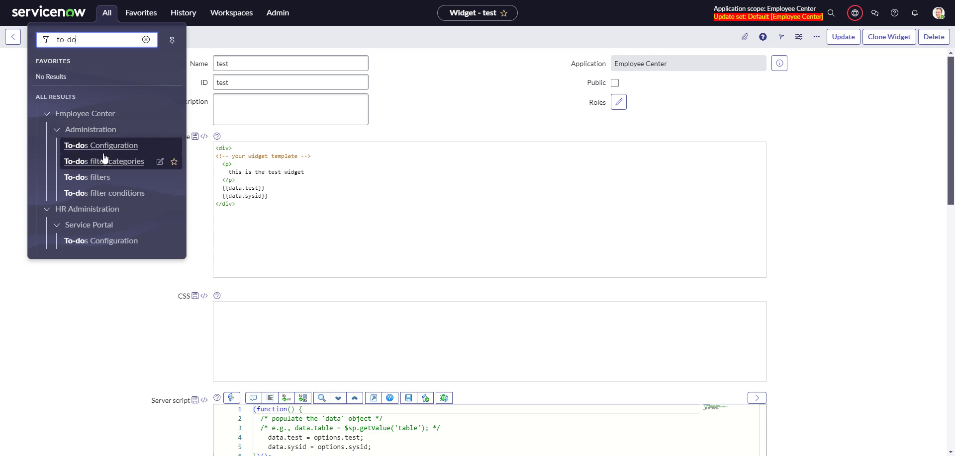
{"action": "left_click", "coordinate": [101, 146]}
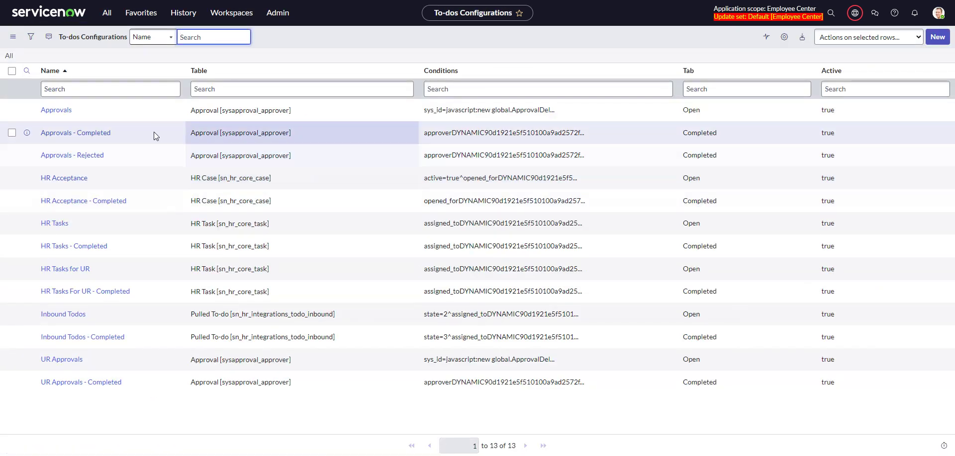
Open the Approvals to-do configuration and review its widget mappings and task configurations
{"action": "left_click", "coordinate": [53, 116]}
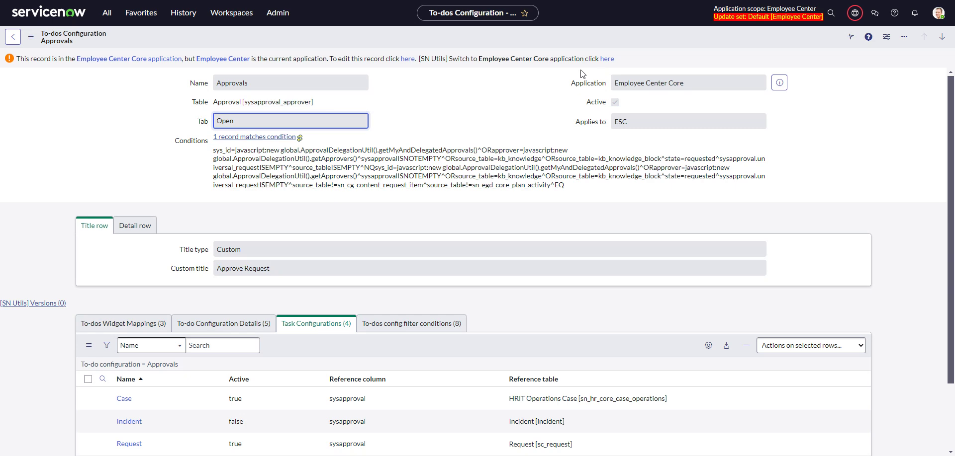
{"action": "scroll", "coordinate": [581, 74], "scroll_direction": "down", "scroll_amount": 2}
{"action": "left_click", "coordinate": [121, 246]}
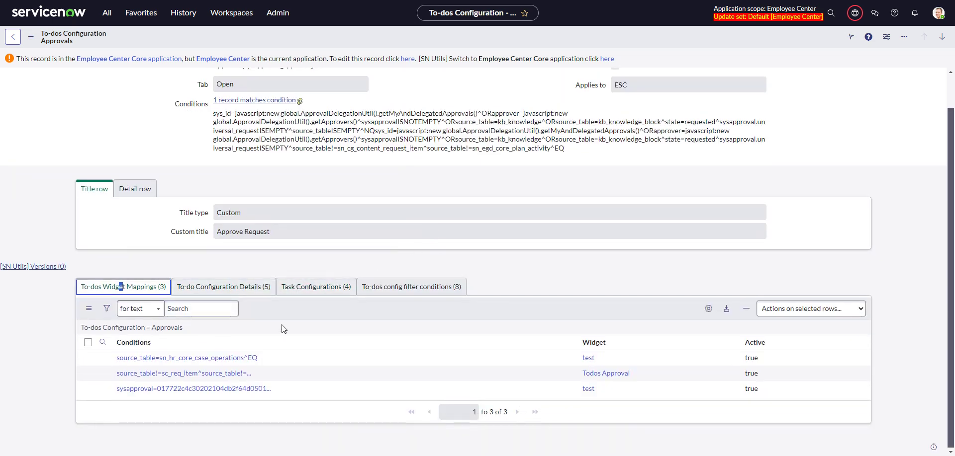
{"action": "left_click", "coordinate": [304, 297]}
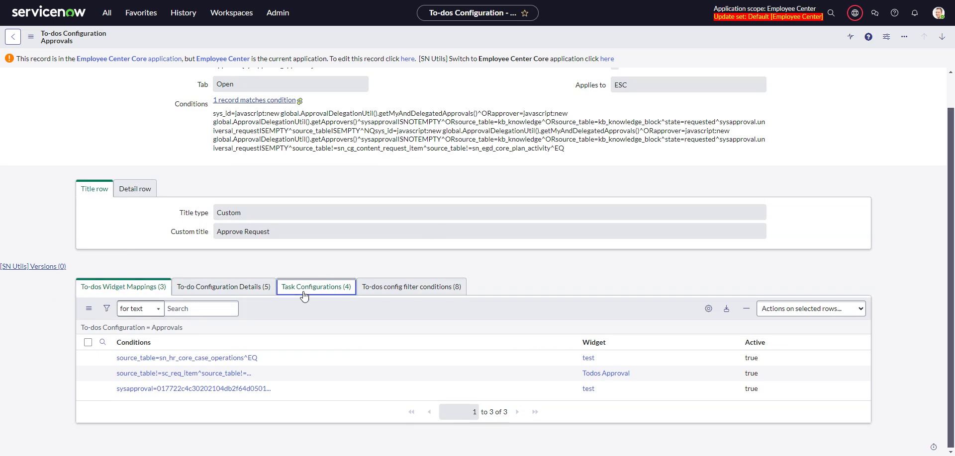
{"action": "scroll", "coordinate": [304, 293], "scroll_direction": "down", "scroll_amount": 1}
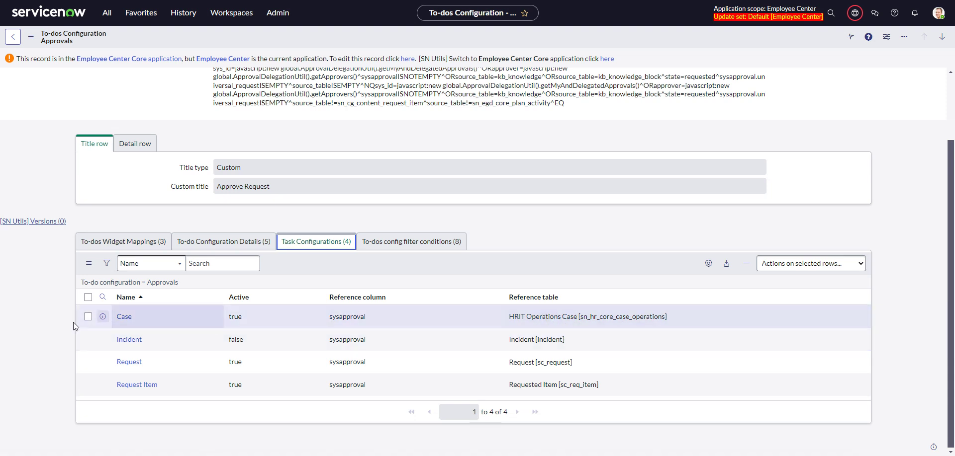
Open the Case task configuration and review its common info settings
{"action": "left_click", "coordinate": [121, 318]}
{"action": "key", "text": "Return"}
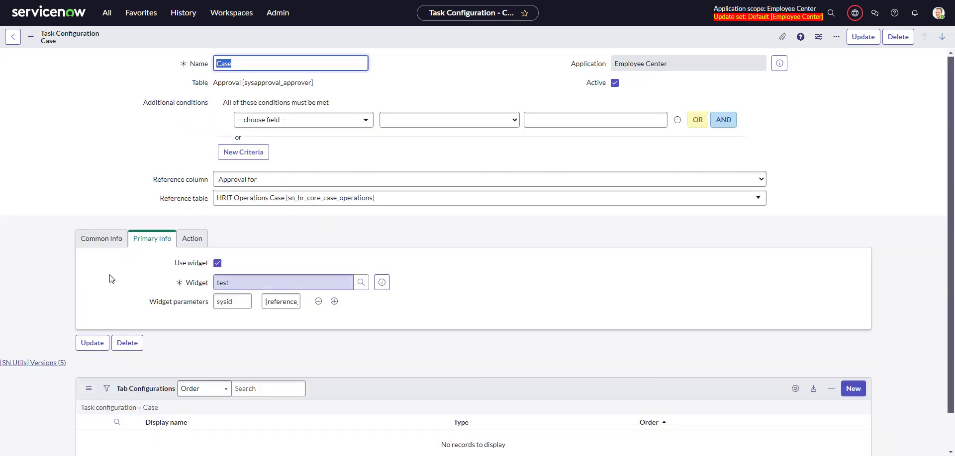
{"action": "left_click", "coordinate": [113, 242]}
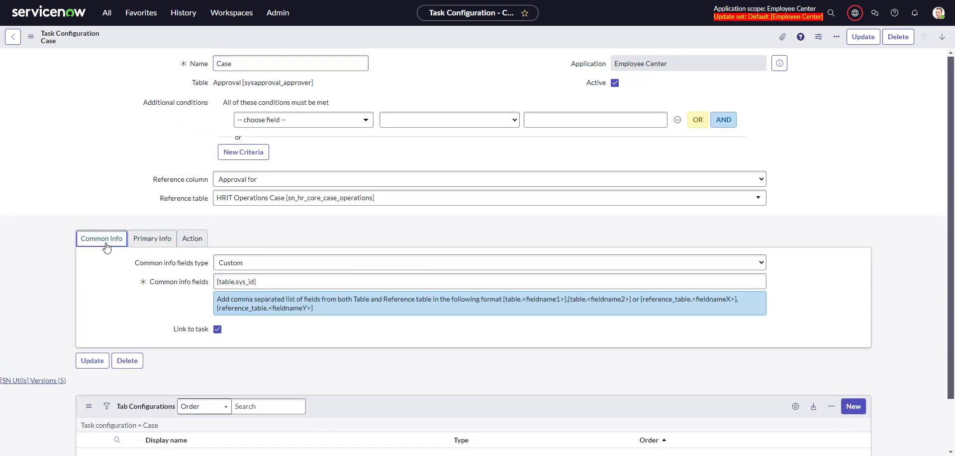
{"action": "scroll", "coordinate": [145, 267], "scroll_direction": "down", "scroll_amount": 1}
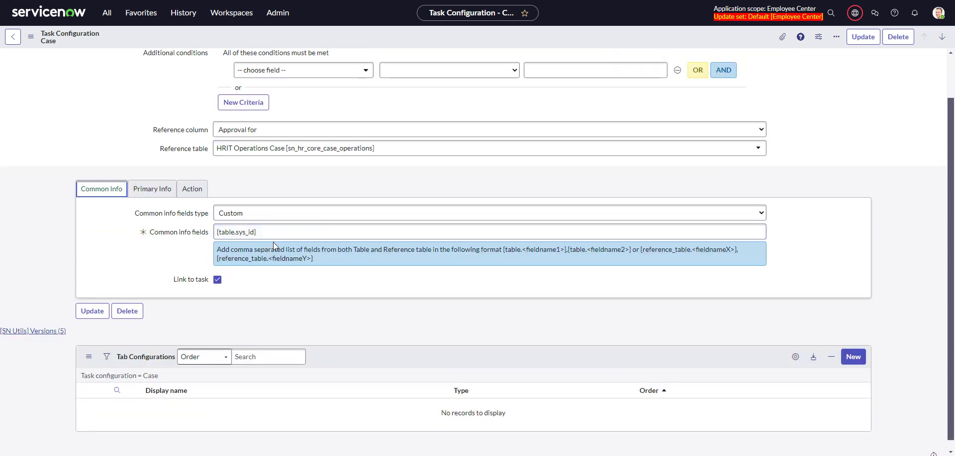
{"action": "left_click", "coordinate": [231, 225]}
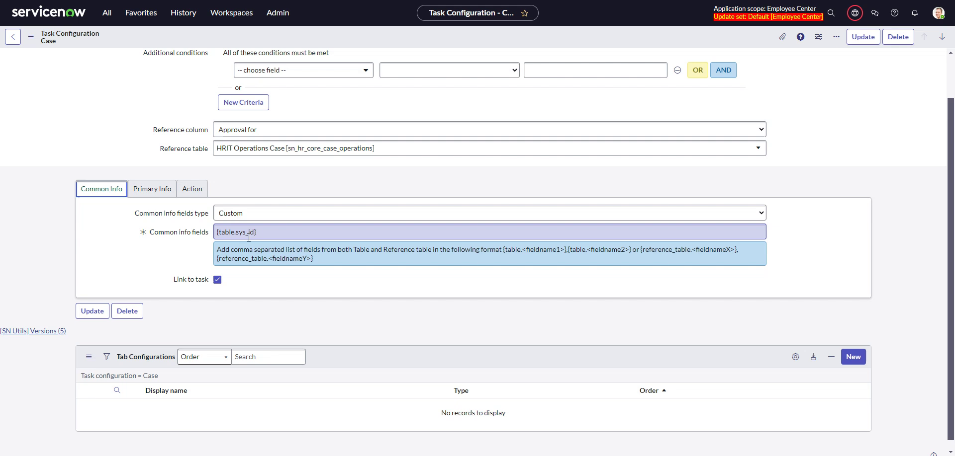
{"action": "scroll", "coordinate": [275, 179], "scroll_direction": "up", "scroll_amount": 1}
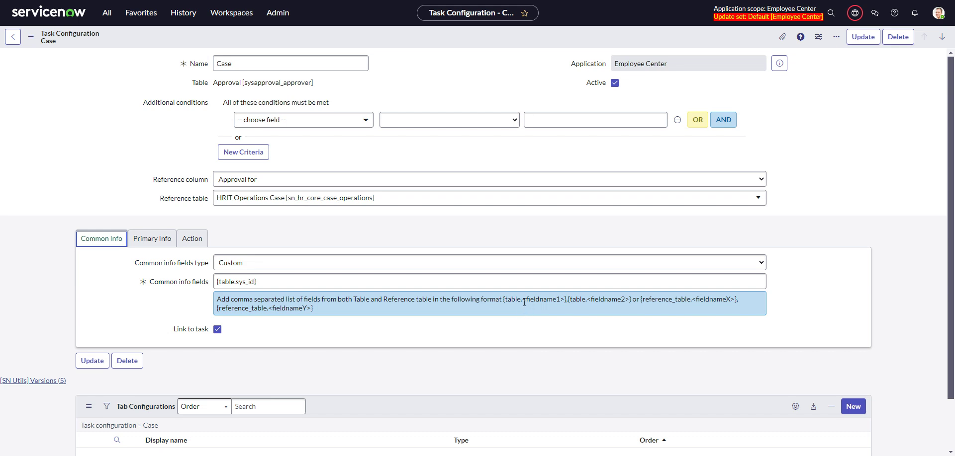
Change the common info fields of the Case task configuration to {table.number}
{"action": "double_click", "coordinate": [245, 282]}
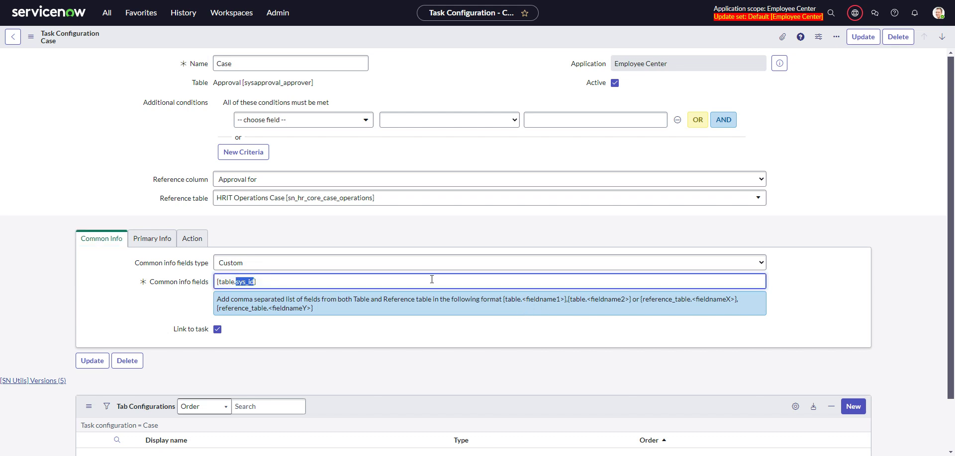
{"action": "type", "text": "number"}
{"action": "left_click", "coordinate": [193, 316]}
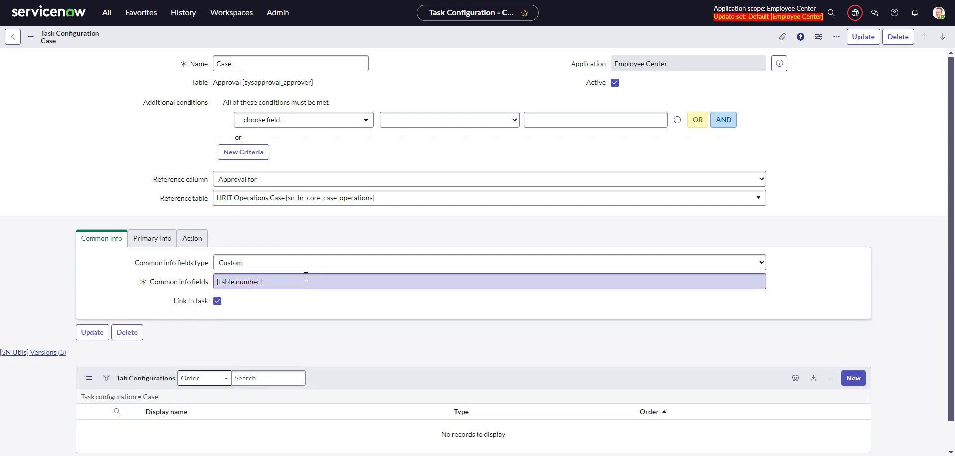
Turn Use widget off and back on in the primary info settings to view the field-based alternative
{"action": "left_click", "coordinate": [156, 242]}
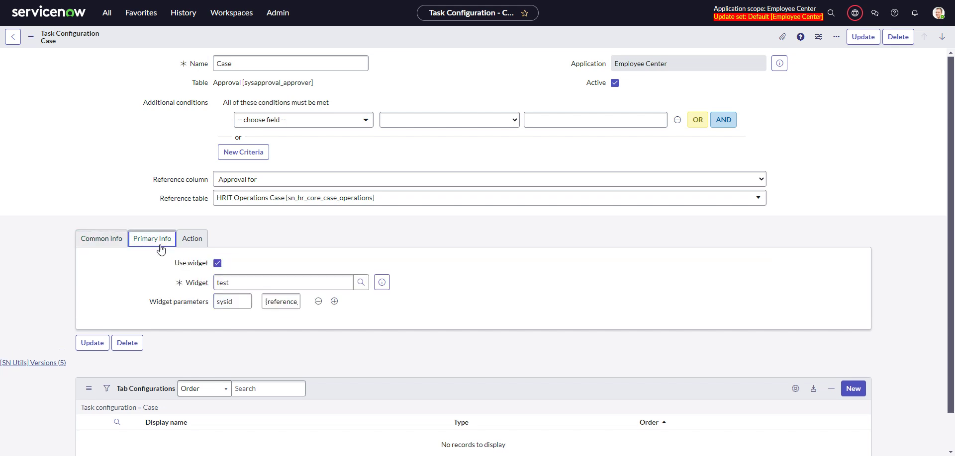
{"action": "left_click", "coordinate": [218, 264]}
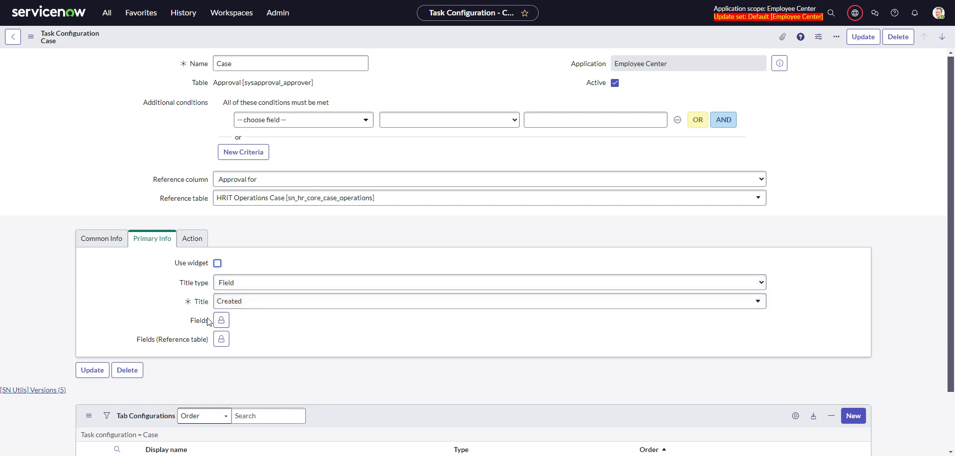
{"action": "left_click", "coordinate": [218, 264]}
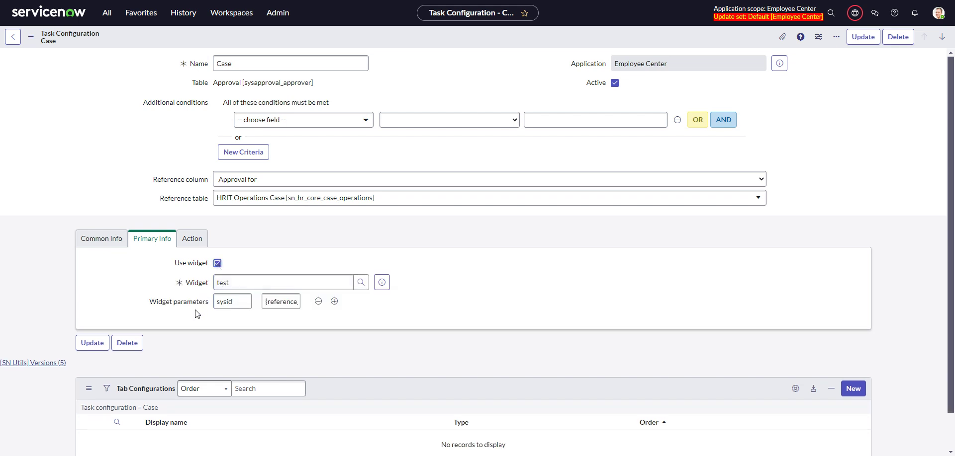
Examine the widget selection and the name and value of its sysid parameter in the Case primary info, rechecking the common info
{"action": "left_click", "coordinate": [256, 284]}
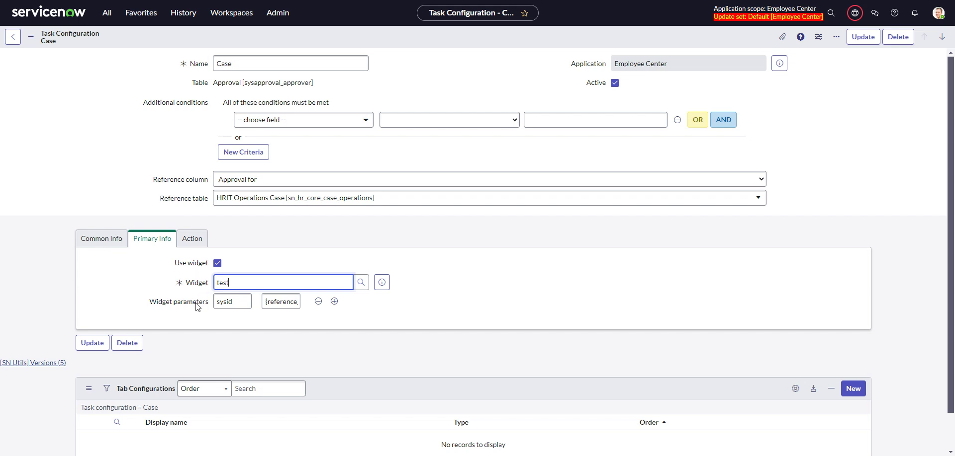
{"action": "left_click", "coordinate": [239, 303]}
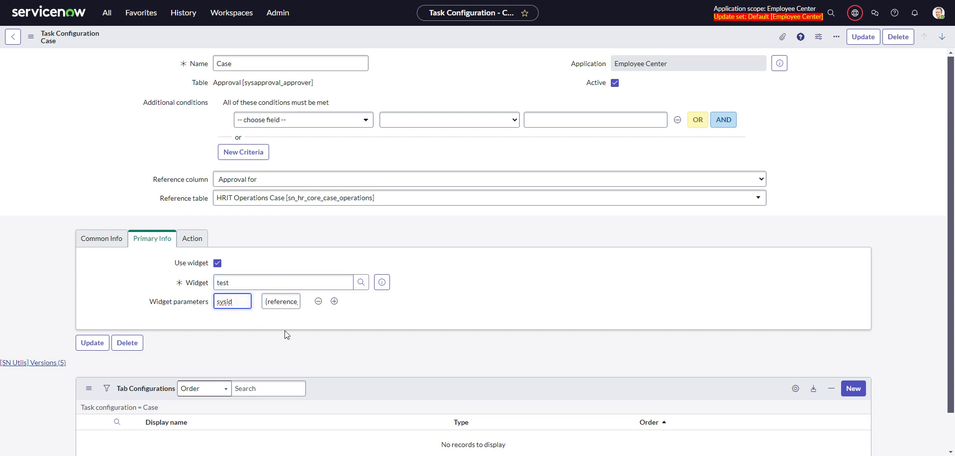
{"action": "double_click", "coordinate": [266, 305]}
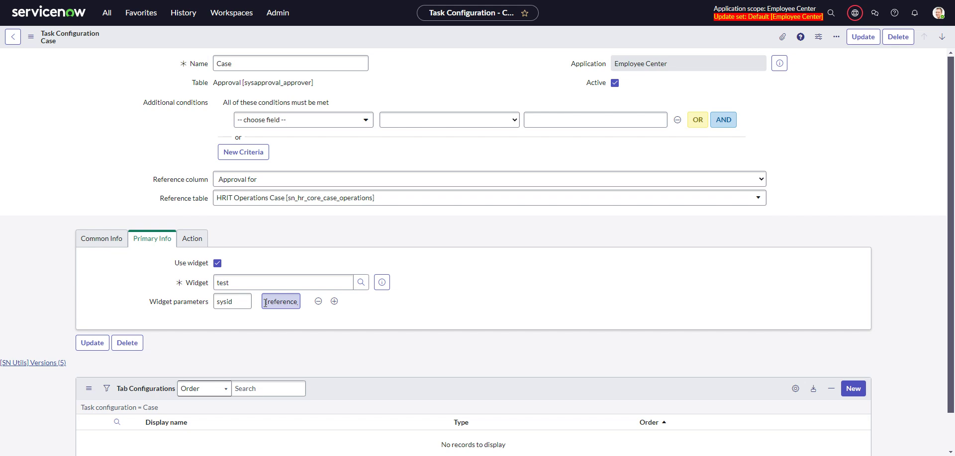
{"action": "left_click", "coordinate": [103, 239]}
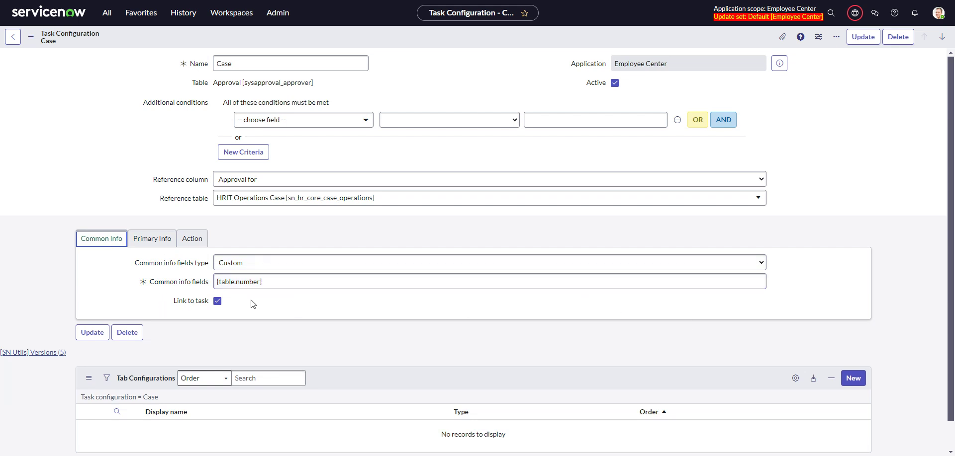
{"action": "left_click", "coordinate": [159, 239]}
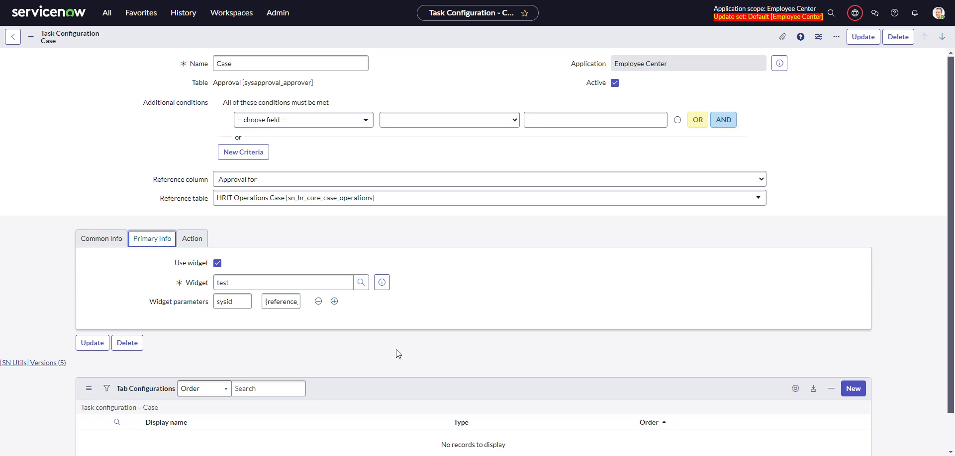
{"action": "left_click", "coordinate": [265, 301]}
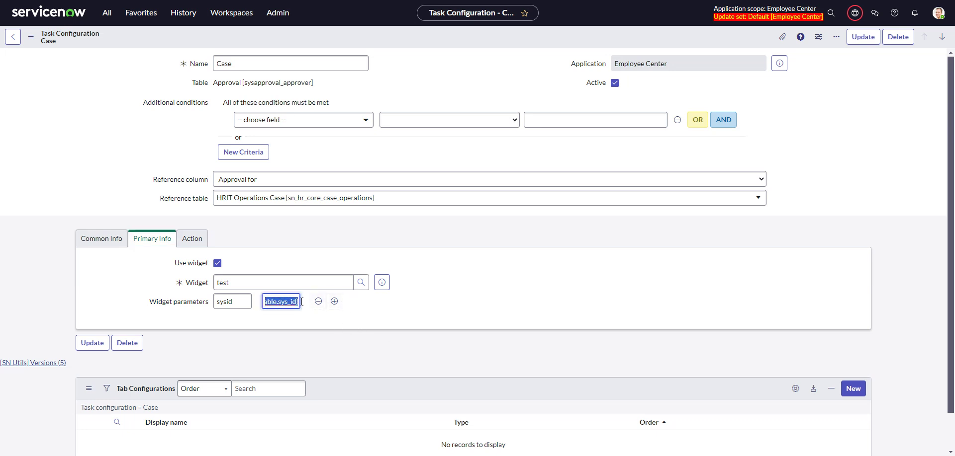
{"action": "left_click_drag", "start_coordinate": [298, 302], "coordinate": [352, 305]}
{"action": "triple_click", "coordinate": [279, 302]}
Save the Case task configuration and stay on the record
{"action": "left_click", "coordinate": [382, 287]}
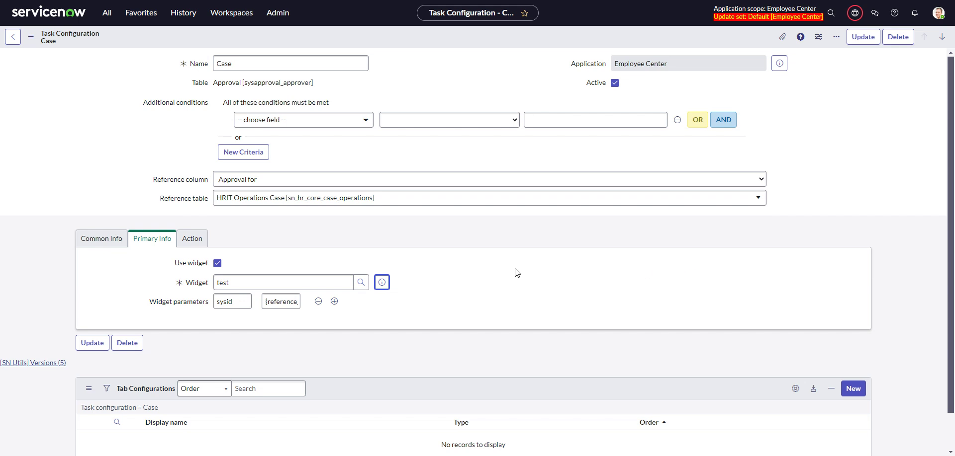
{"action": "right_click", "coordinate": [466, 35]}
{"action": "left_click", "coordinate": [479, 45]}
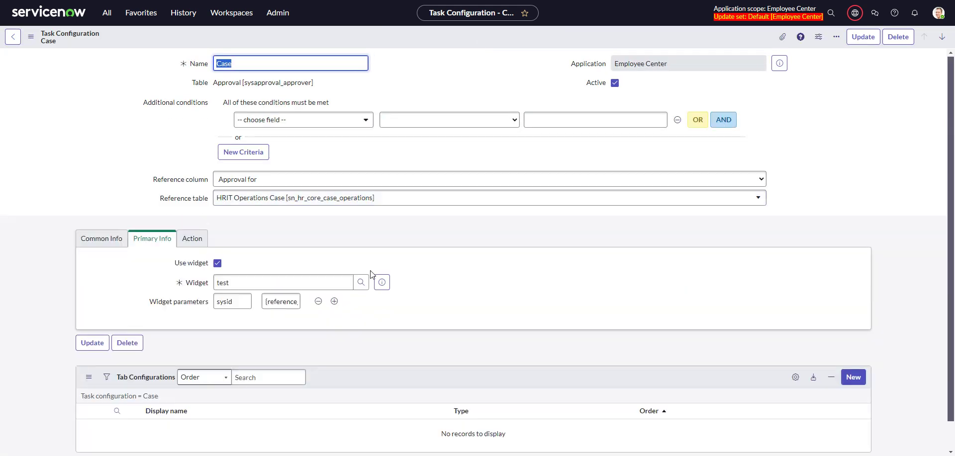
Open the test widget's record from the Case task configuration and display its option schema in the Widget Editor
{"action": "left_click", "coordinate": [380, 285]}
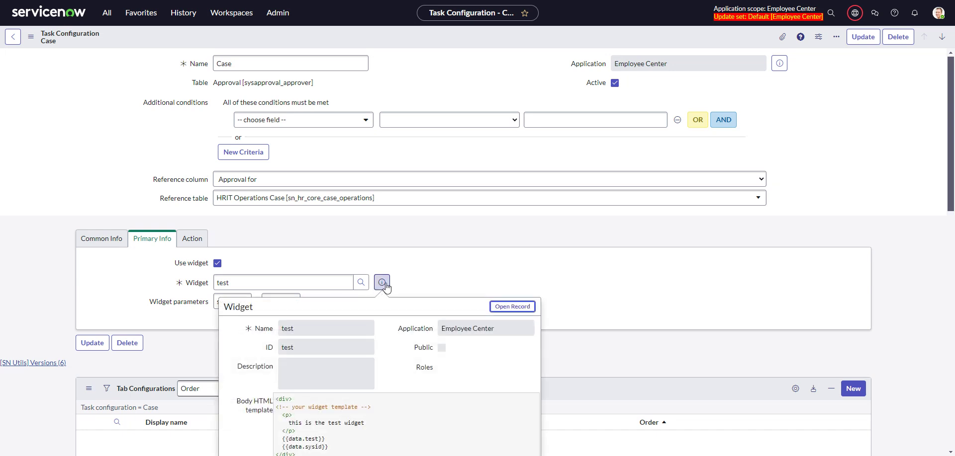
{"action": "left_click", "coordinate": [513, 311]}
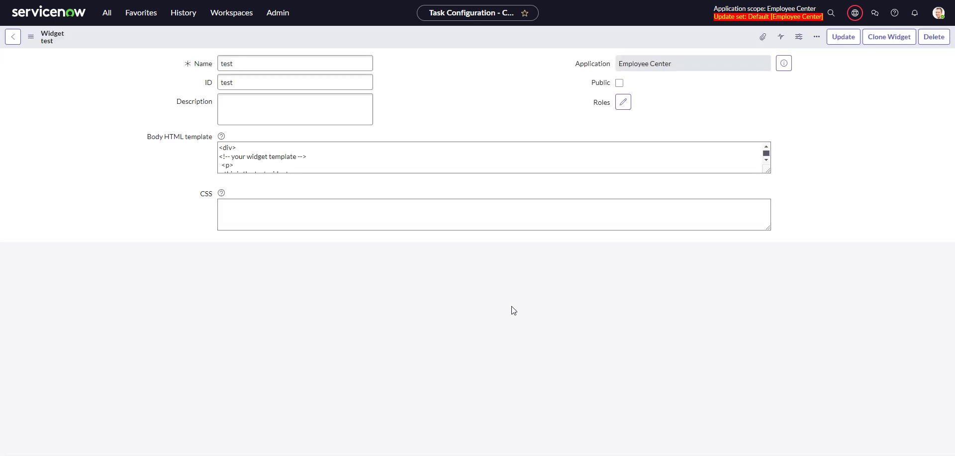
{"action": "scroll", "coordinate": [141, 196], "scroll_direction": "down", "scroll_amount": 15}
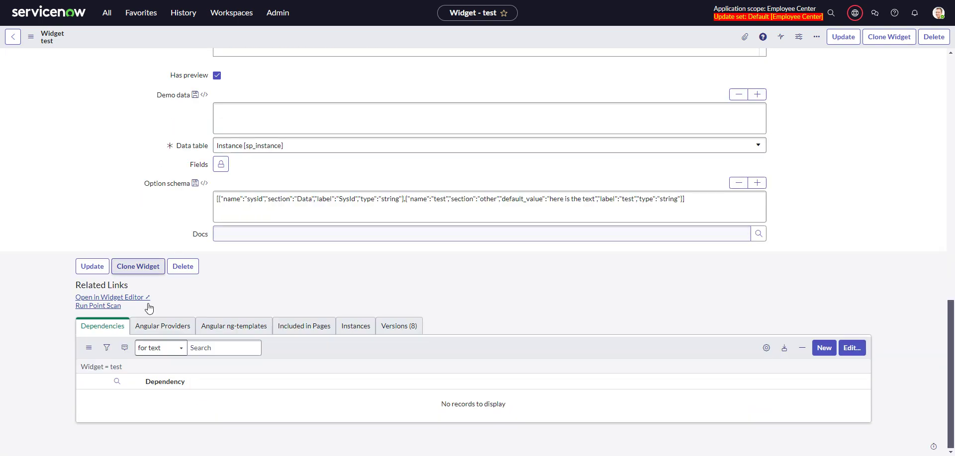
{"action": "left_click", "coordinate": [131, 298]}
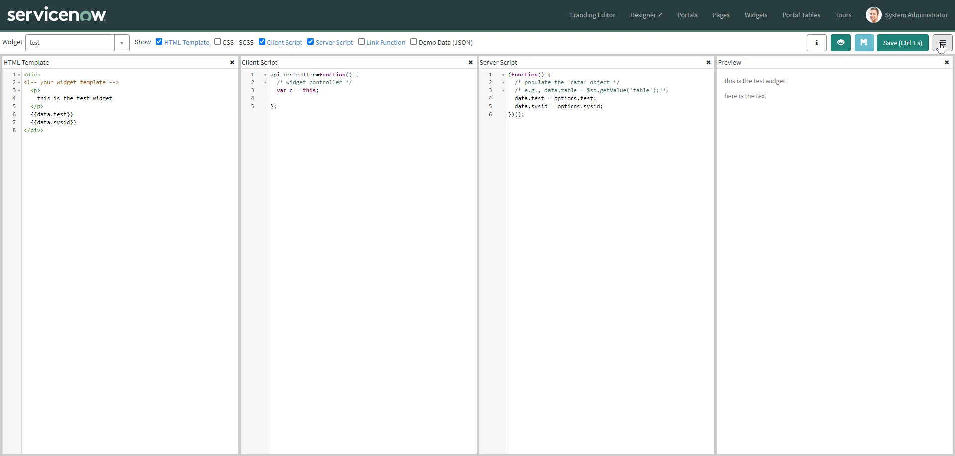
{"action": "left_click", "coordinate": [940, 46]}
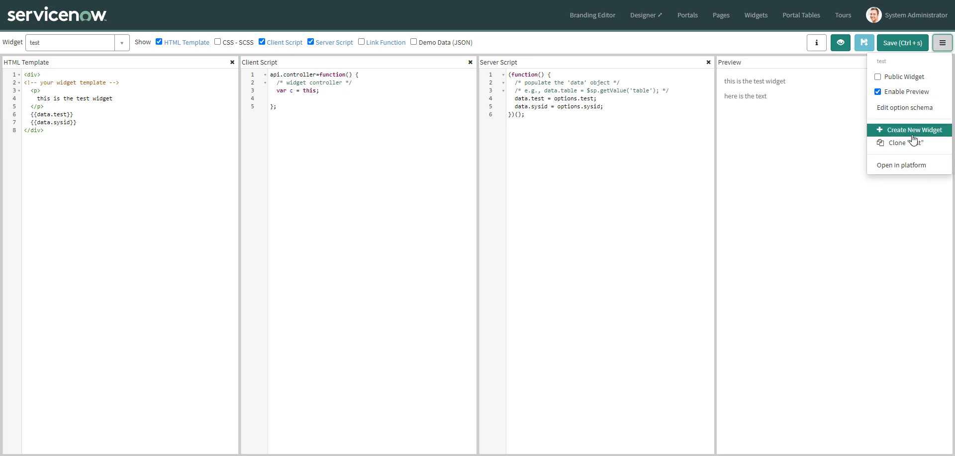
{"action": "left_click", "coordinate": [913, 114]}
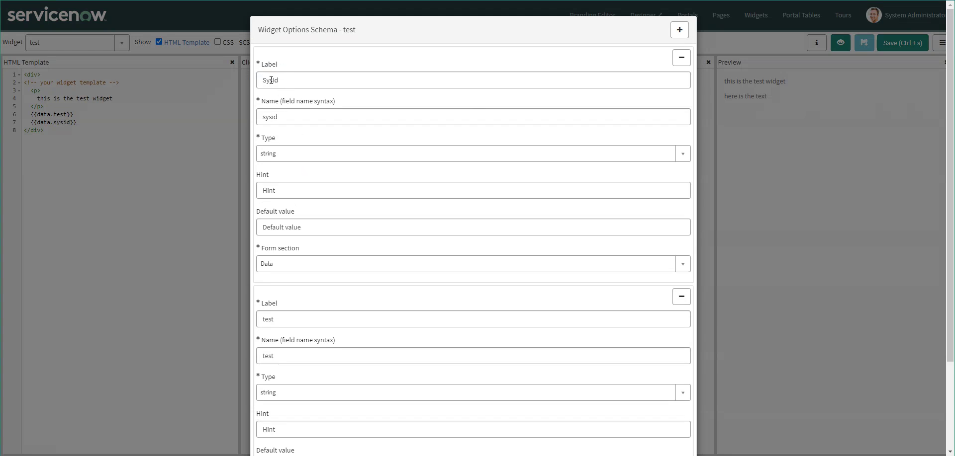
Review the Sysid and test options in the test widget's option schema and close the schema
{"action": "scroll", "coordinate": [271, 82], "scroll_direction": "down", "scroll_amount": 2}
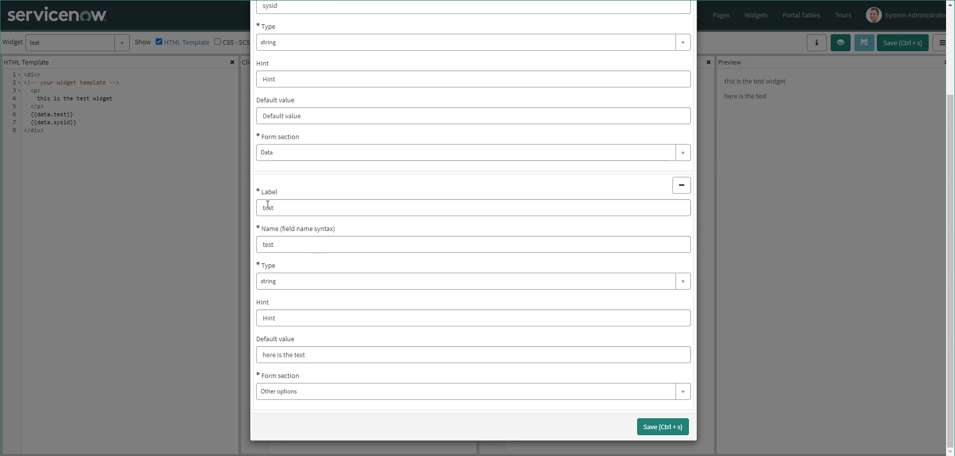
{"action": "scroll", "coordinate": [290, 201], "scroll_direction": "up", "scroll_amount": 2}
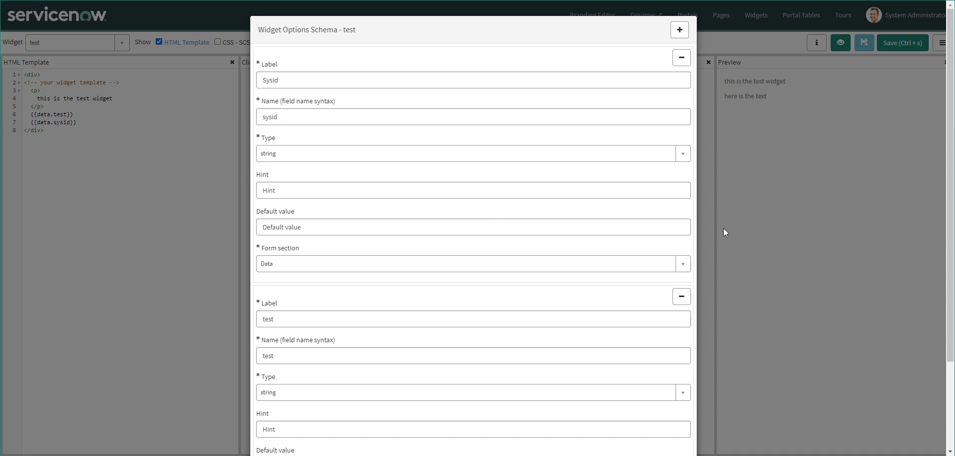
{"action": "left_click", "coordinate": [813, 274]}
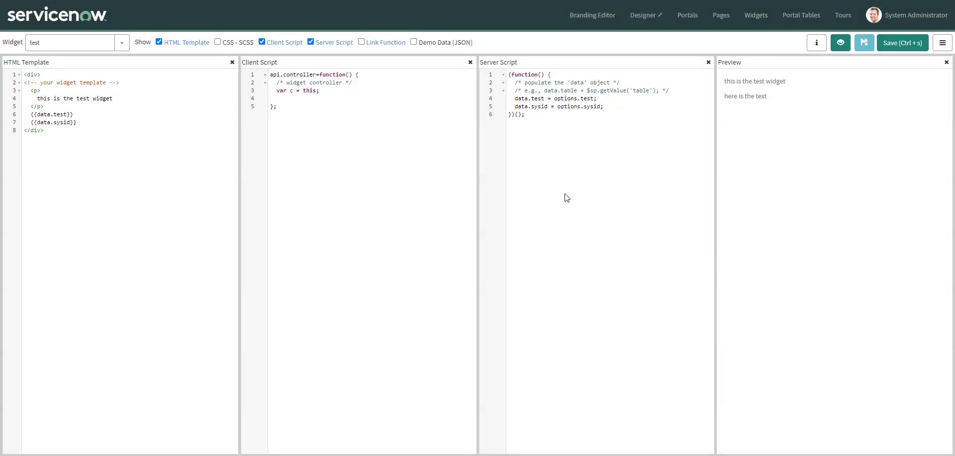
Examine the option assignments in the test widget's server script and the matching data bindings in its HTML template
{"action": "left_click_drag", "start_coordinate": [618, 106], "coordinate": [488, 99]}
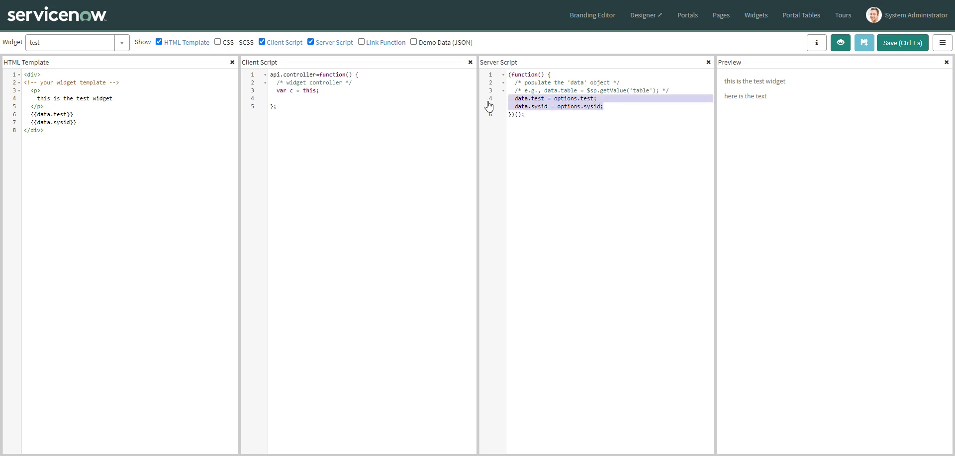
{"action": "left_click", "coordinate": [601, 121]}
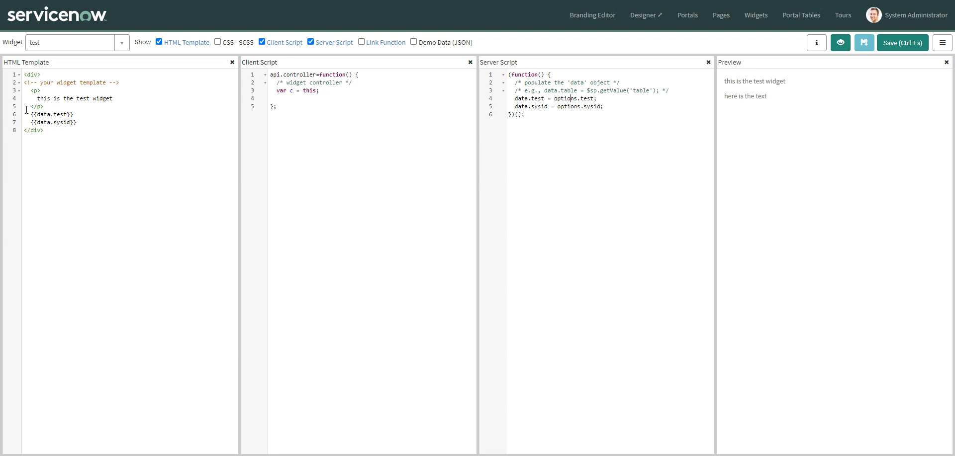
{"action": "left_click_drag", "start_coordinate": [27, 114], "coordinate": [88, 125]}
{"action": "left_click", "coordinate": [88, 124]}
Switch to the My tasks portal page and reload it to view the Approve Request task
{"action": "left_click", "coordinate": [706, 0]}
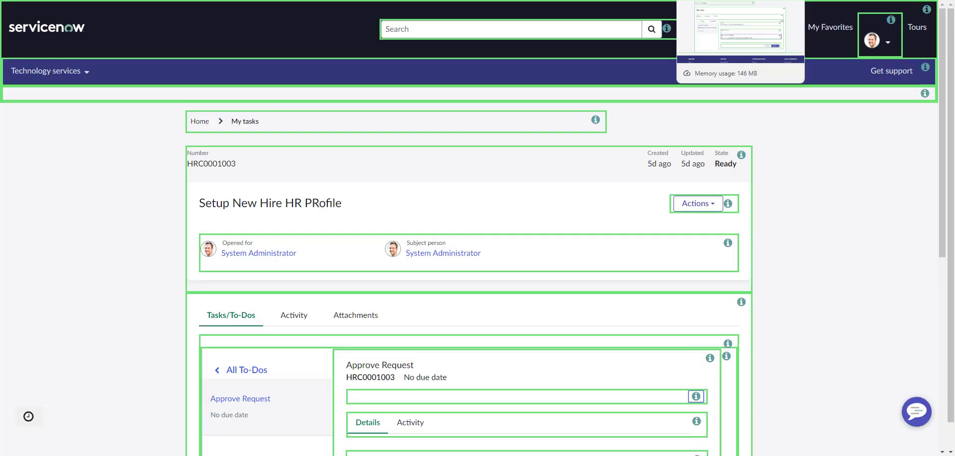
{"action": "left_click", "coordinate": [726, 0]}
{"action": "scroll", "coordinate": [585, 164], "scroll_direction": "up", "scroll_amount": 2}
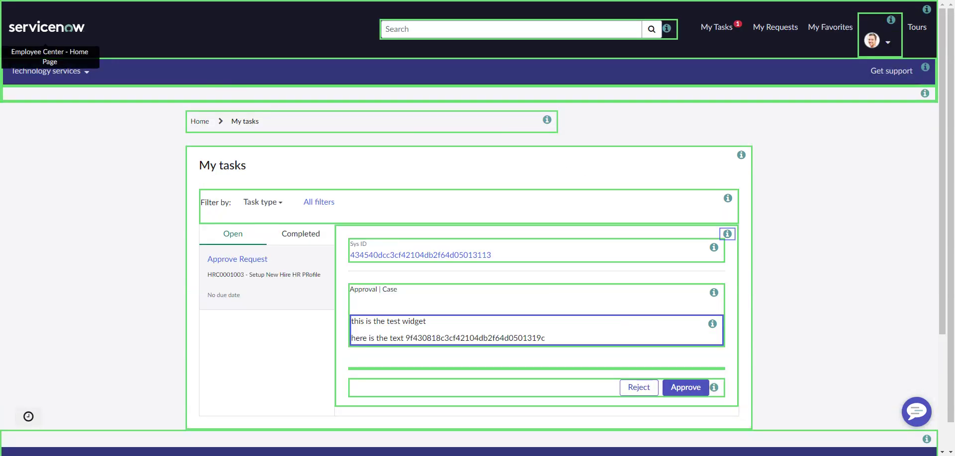
{"action": "key", "text": "F5"}
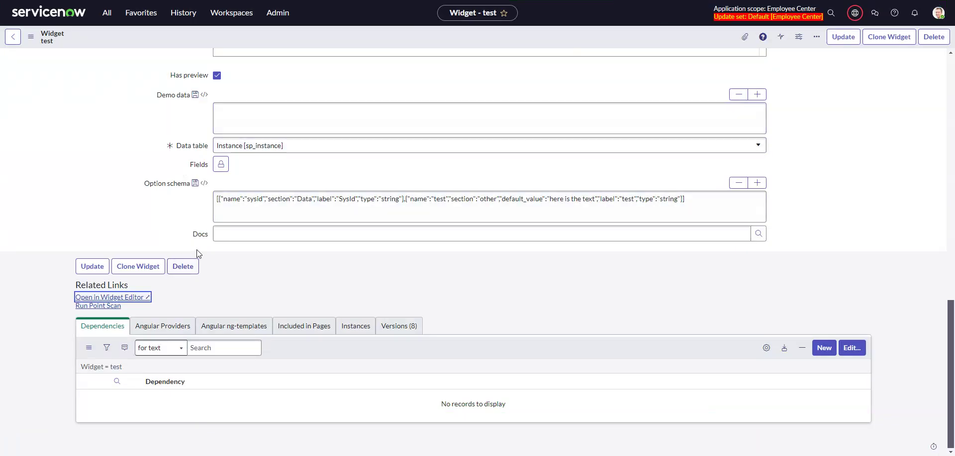
Return from the test widget's record to the Case task configuration
{"action": "scroll", "coordinate": [197, 254], "scroll_direction": "up", "scroll_amount": 15}
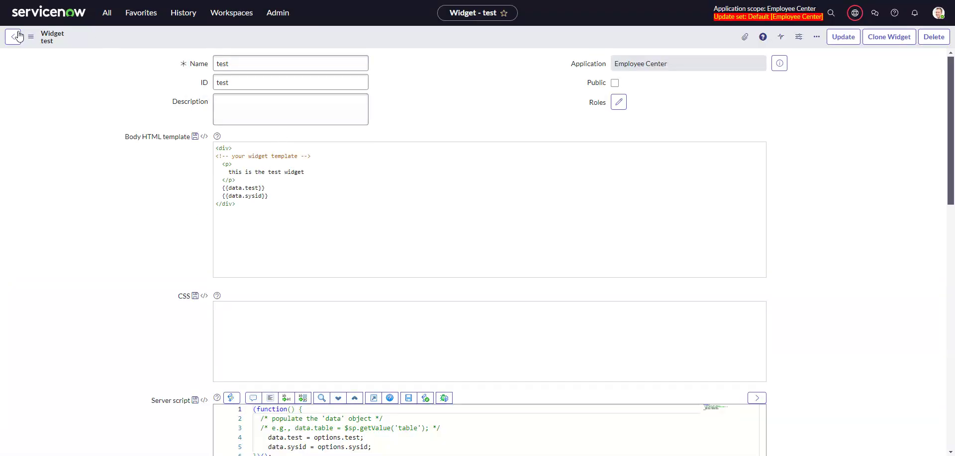
{"action": "left_click", "coordinate": [15, 38]}
{"action": "left_click", "coordinate": [14, 38]}
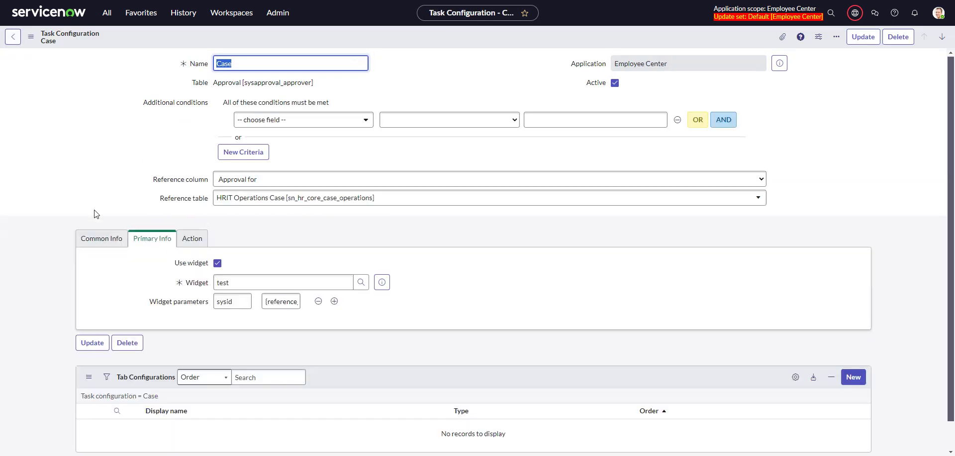
Set the Case common info to the table's sys_id field and save the configuration, staying on the record
{"action": "left_click", "coordinate": [107, 242]}
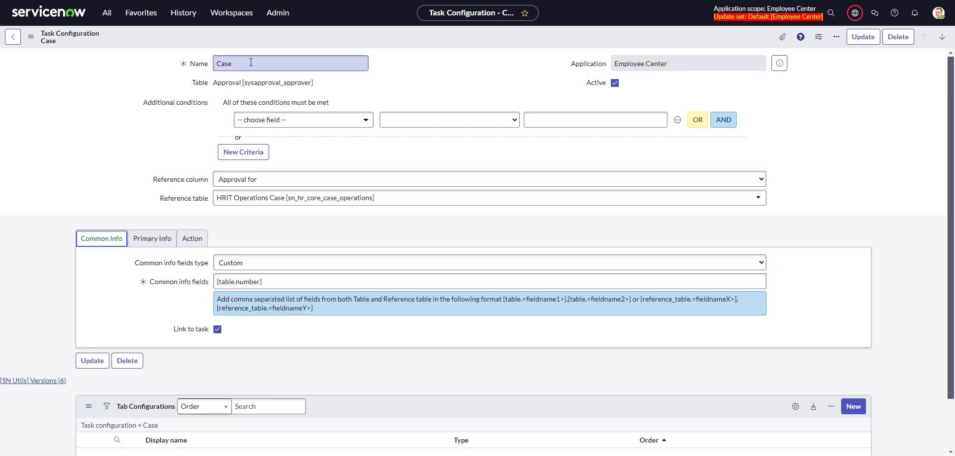
{"action": "double_click", "coordinate": [243, 283]}
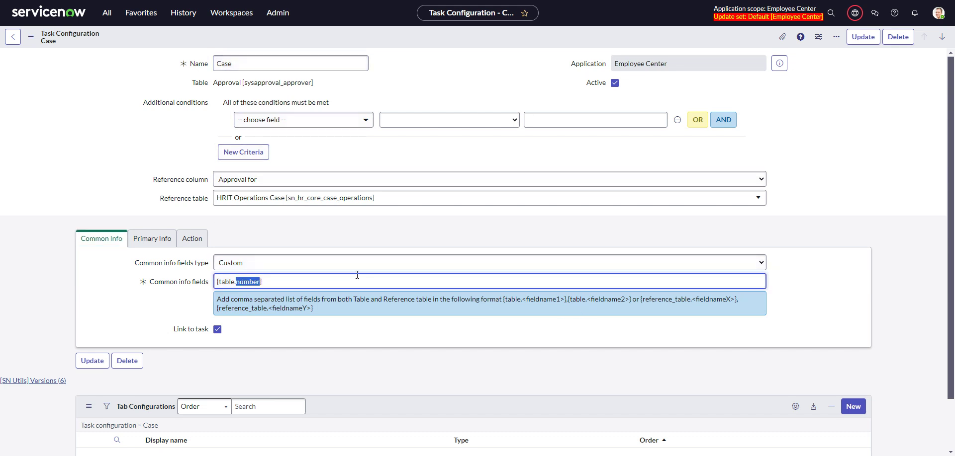
{"action": "type", "text": "sys_id"}
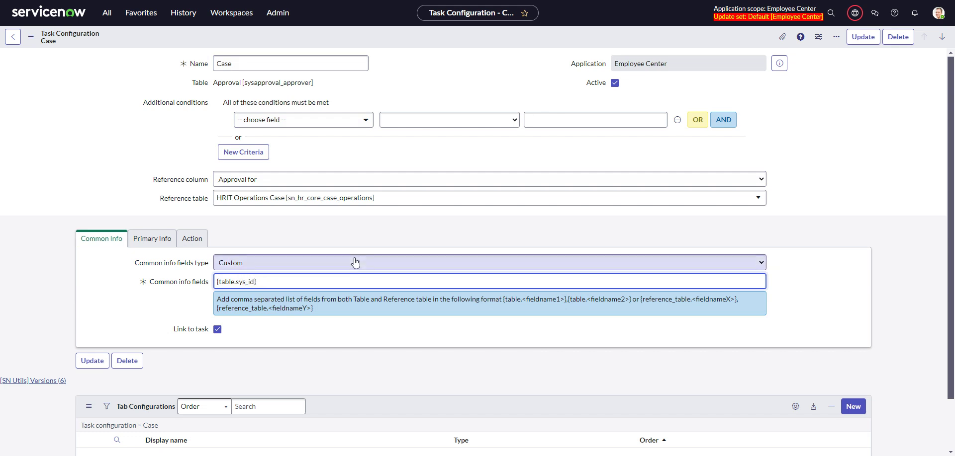
{"action": "left_click", "coordinate": [354, 234]}
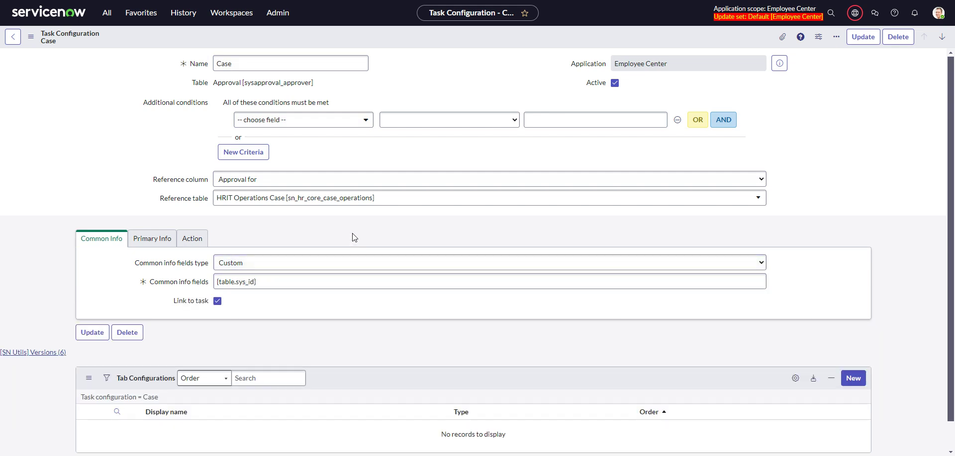
{"action": "right_click", "coordinate": [384, 29]}
{"action": "left_click", "coordinate": [391, 35]}
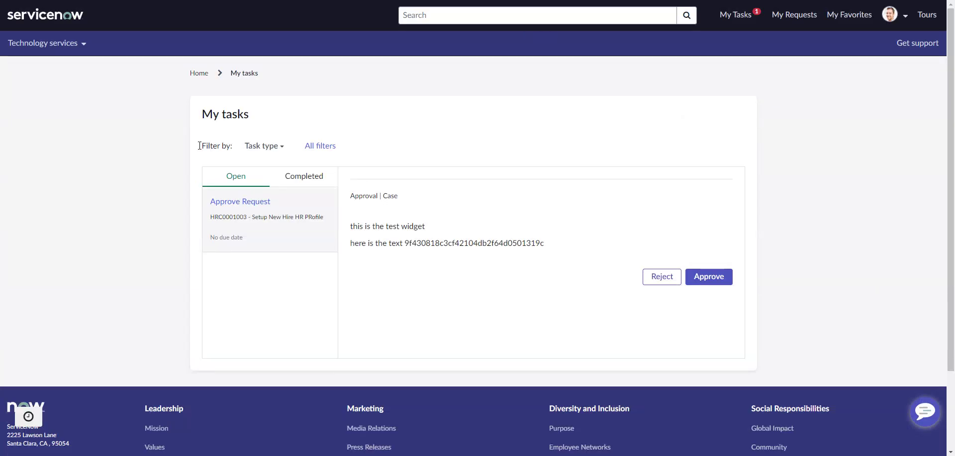
Reload the My tasks page and examine the sysid output by the test widget in the Approve Request task
{"action": "key", "text": "F5"}
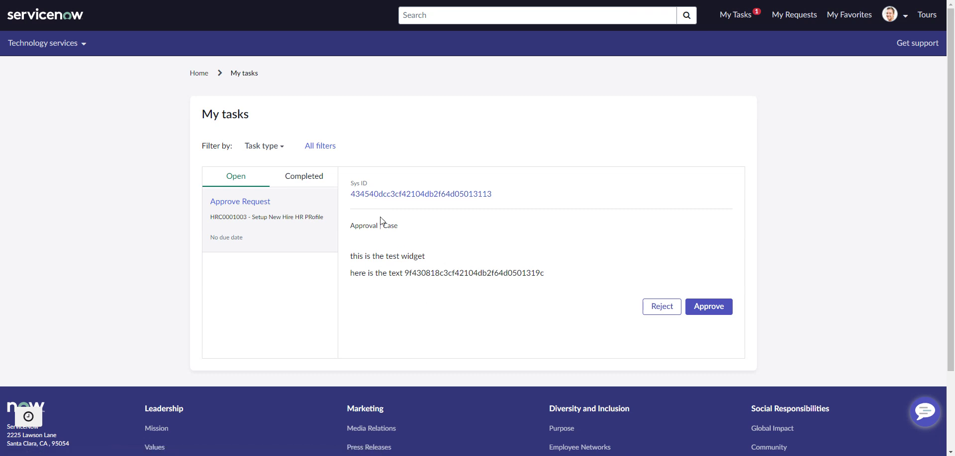
{"action": "double_click", "coordinate": [434, 276]}
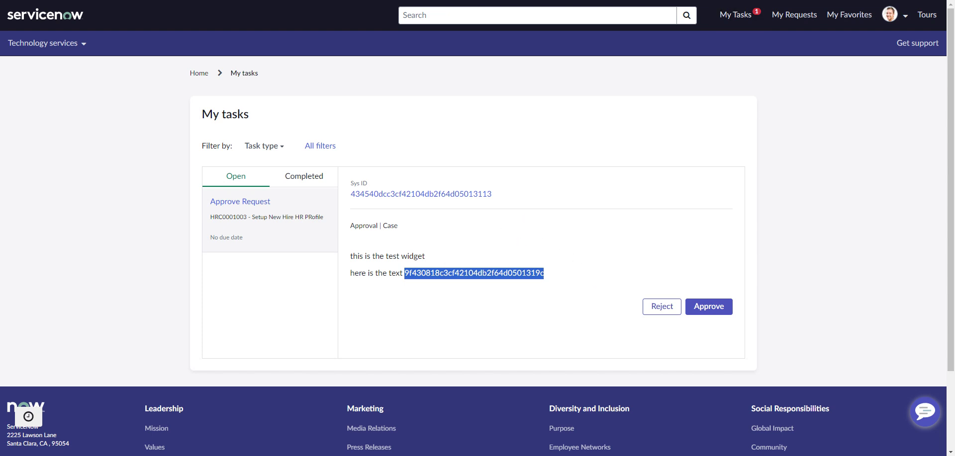
Examine the widget selection and sysid parameter in the Case primary info and compare them with the widget's output in My tasks
{"action": "left_click", "coordinate": [696, 0]}
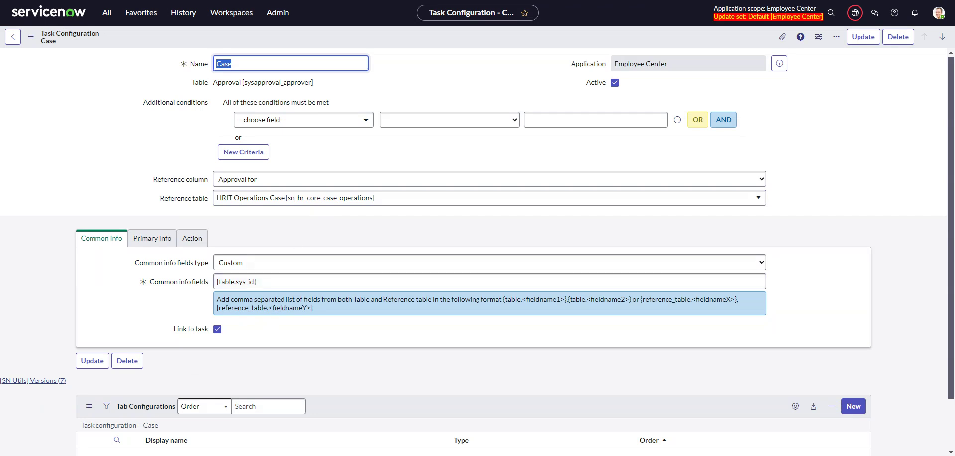
{"action": "left_click", "coordinate": [178, 281]}
{"action": "left_click", "coordinate": [161, 239]}
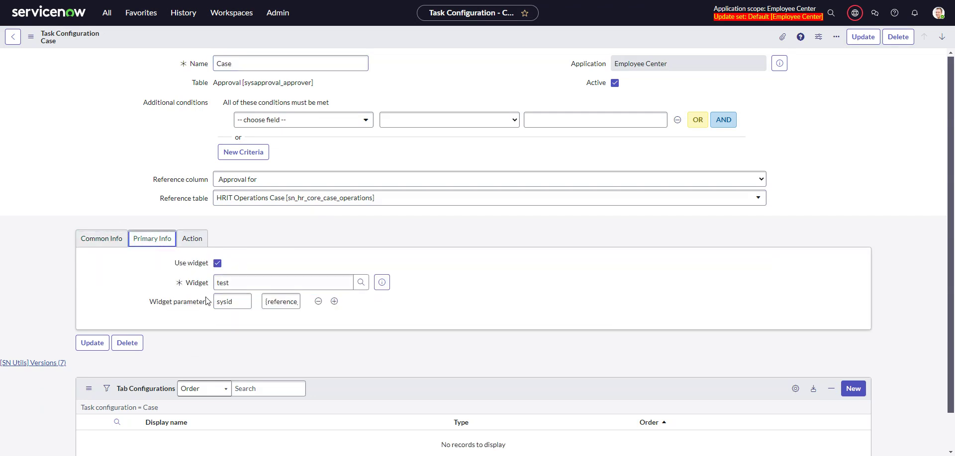
{"action": "double_click", "coordinate": [234, 303]}
{"action": "double_click", "coordinate": [284, 305]}
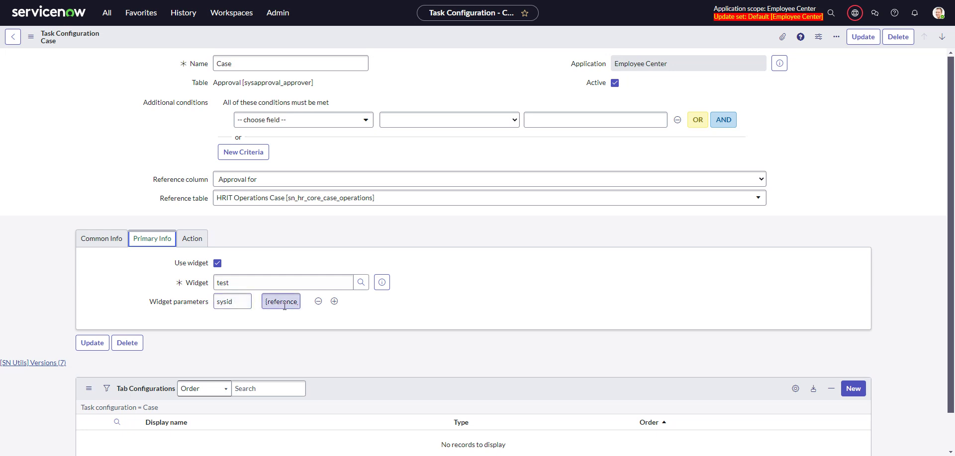
{"action": "double_click", "coordinate": [281, 305]}
{"action": "double_click", "coordinate": [222, 283]}
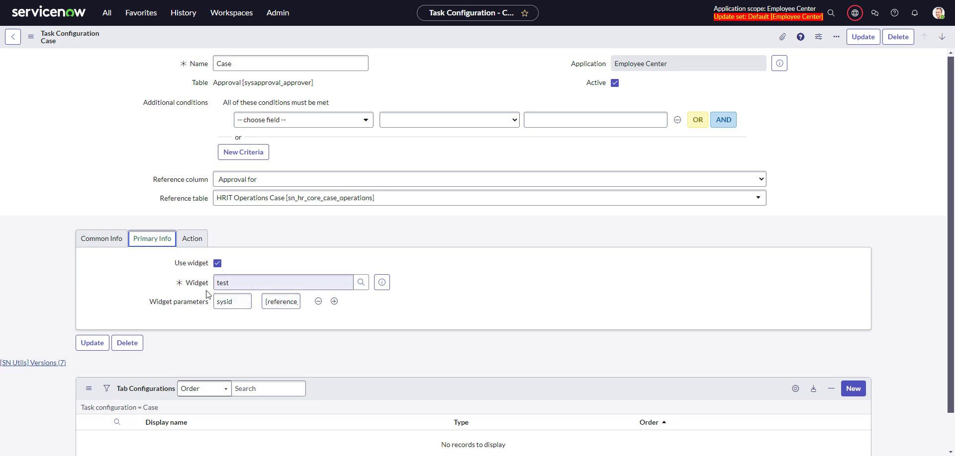
{"action": "double_click", "coordinate": [219, 284]}
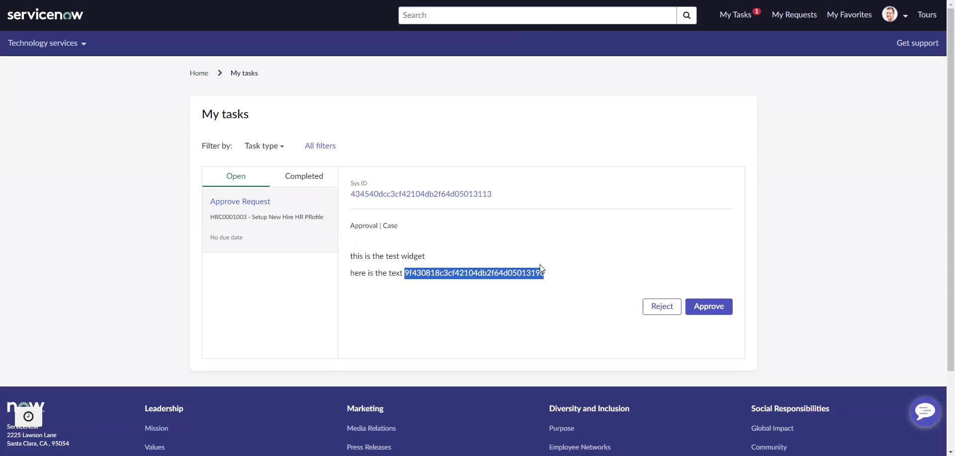
{"action": "left_click", "coordinate": [561, 272]}
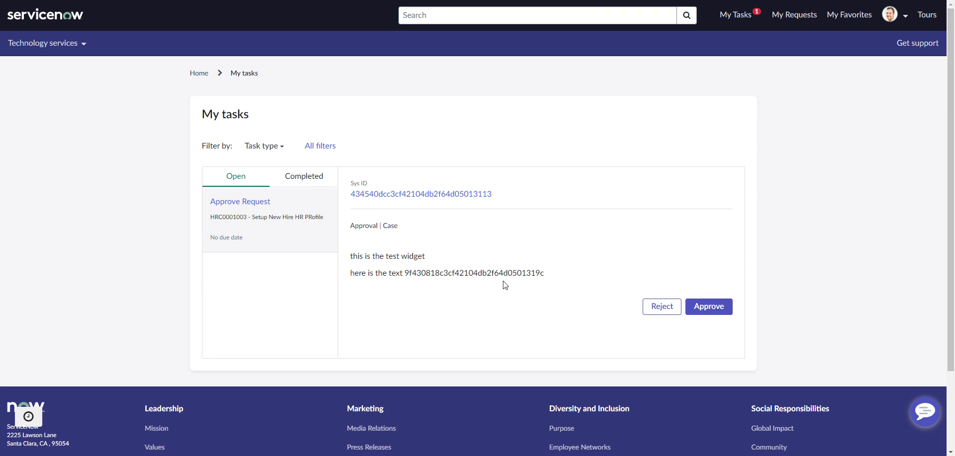